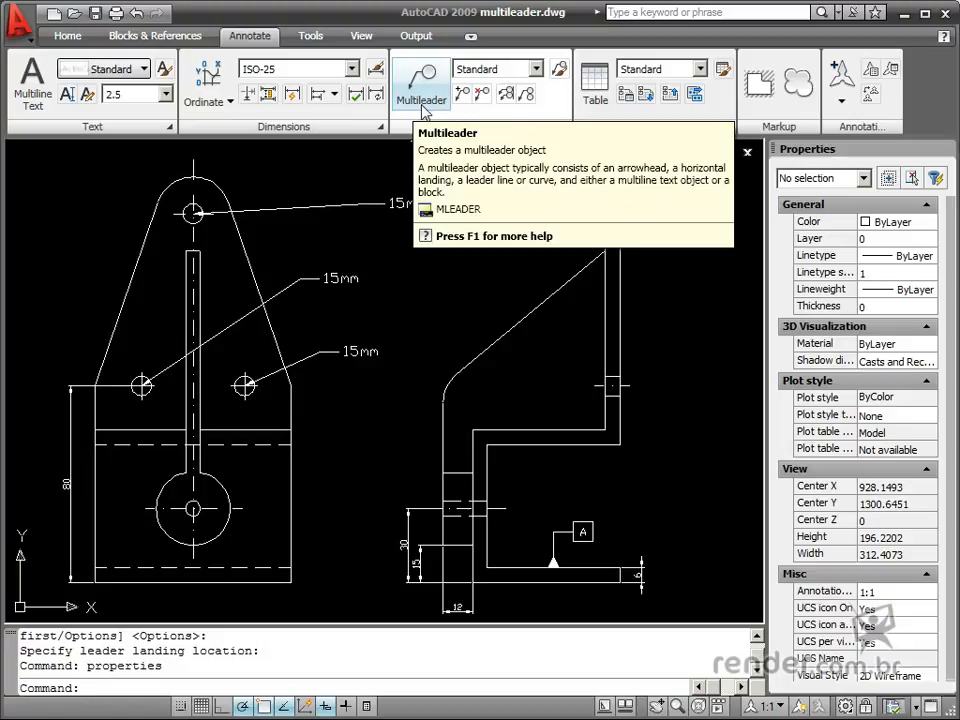
Start a new multileader and set its leader type to spline in the command options
{"action": "left_click", "coordinate": [421, 101]}
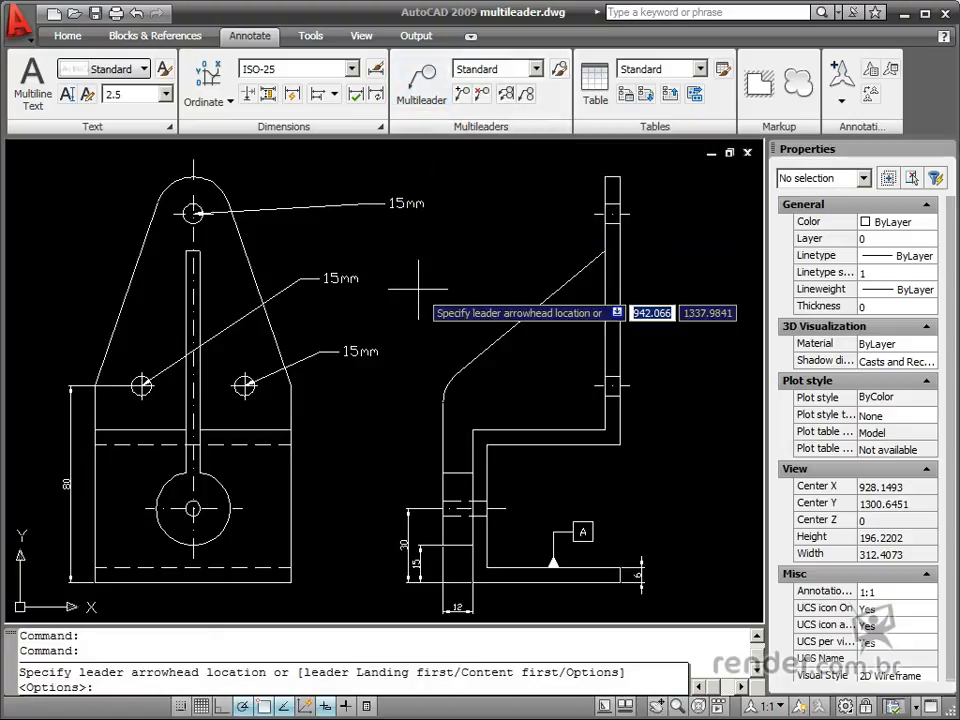
{"action": "key", "text": "Down"}
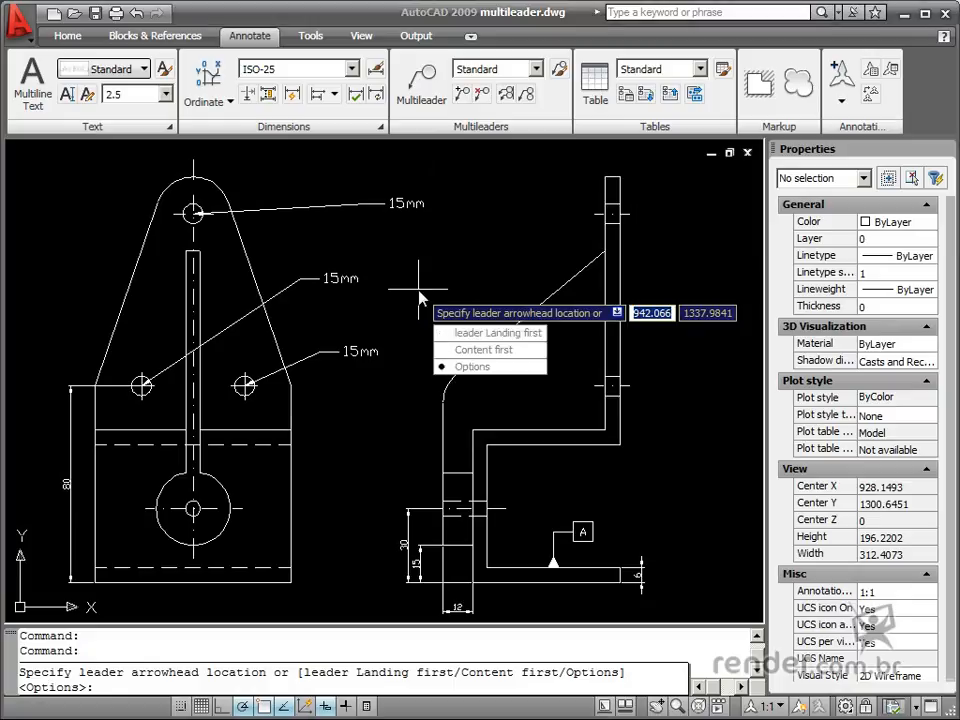
{"action": "key", "text": "Return"}
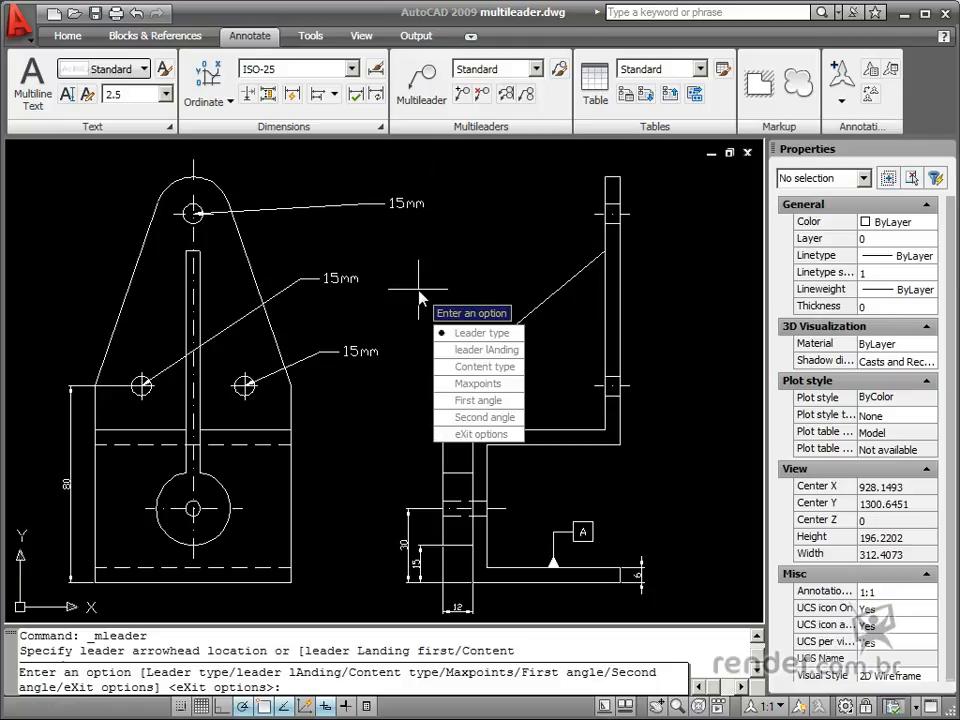
{"action": "type", "text": "L"}
{"action": "key", "text": "Return"}
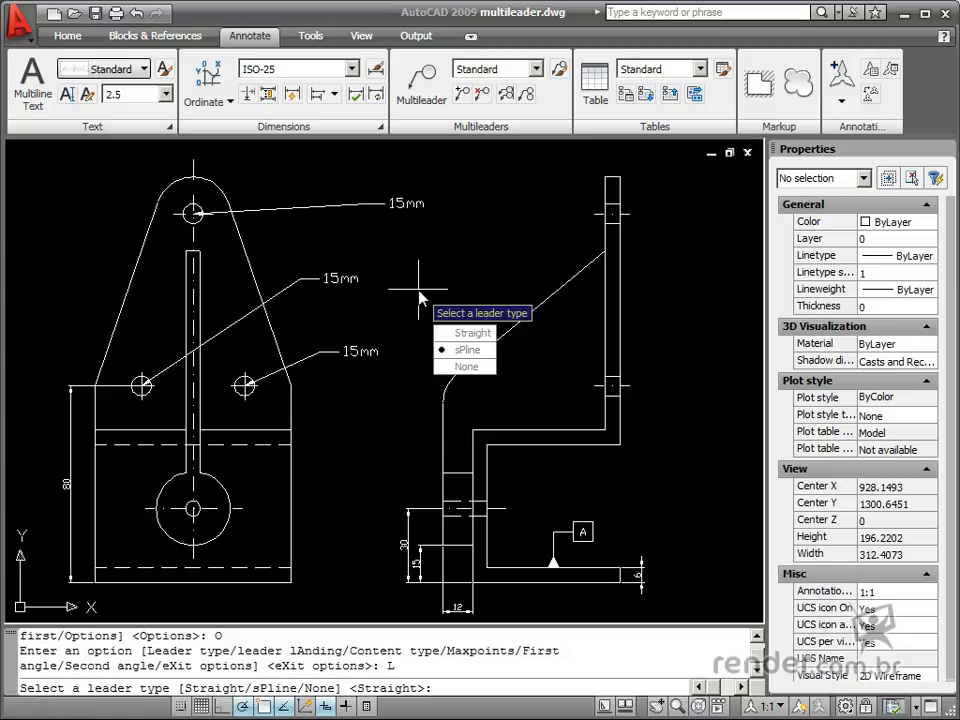
{"action": "key", "text": "Return"}
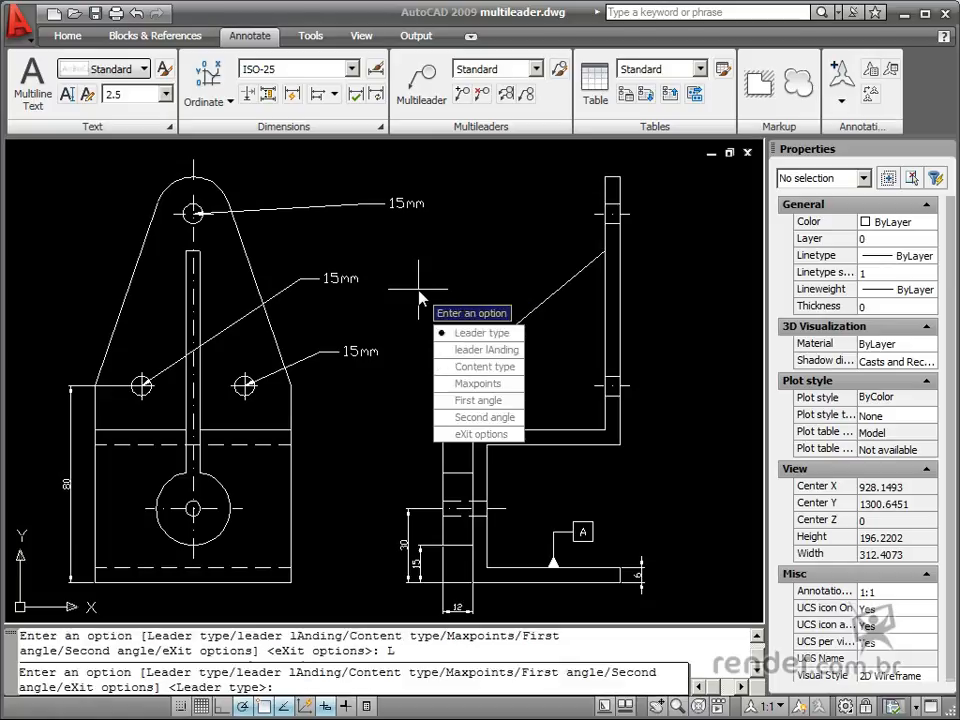
{"action": "key", "text": "Down"}
{"action": "key", "text": "Up"}
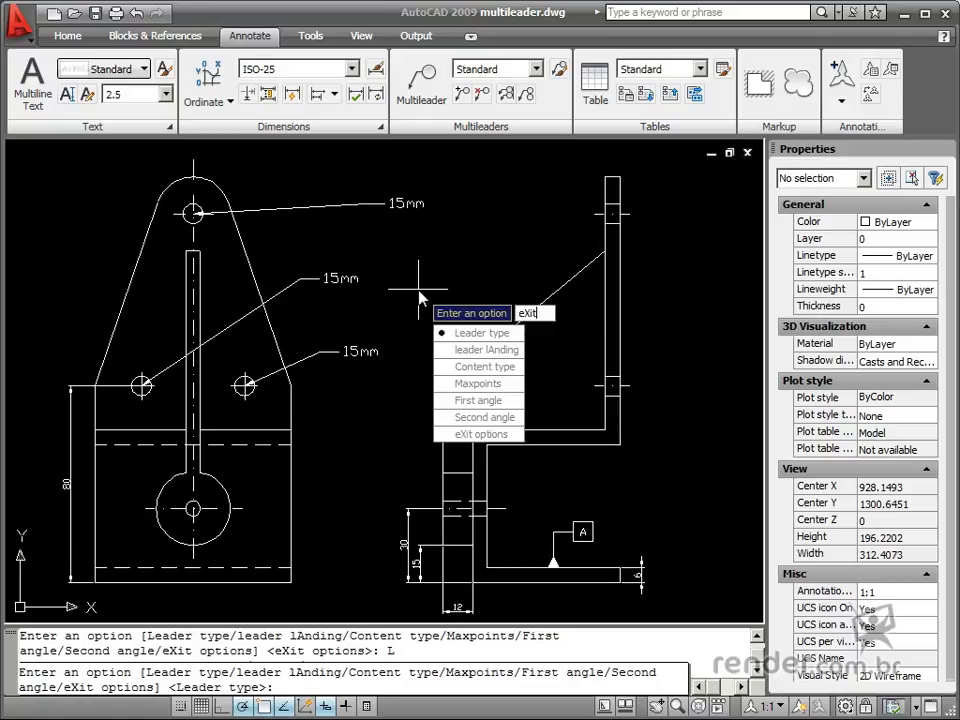
{"action": "key", "text": "Down"}
{"action": "key", "text": "Up"}
{"action": "key", "text": "Return"}
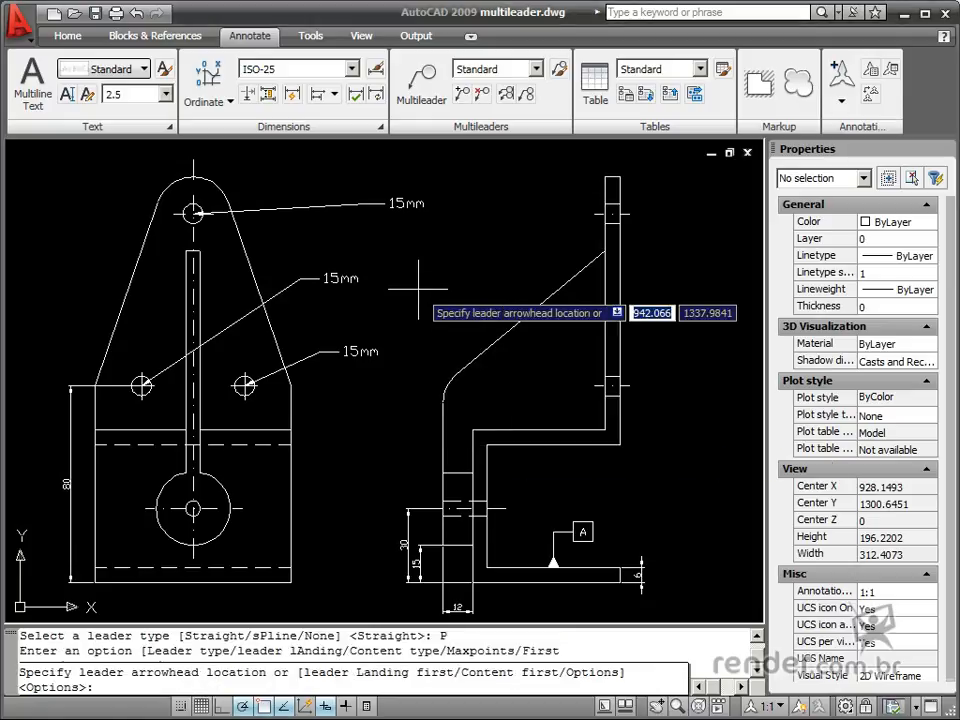
Place the multileader from the lower hole in the side view, with the landing about 57.6 units away at 6° and the text 10mm
{"action": "left_click", "coordinate": [486, 507]}
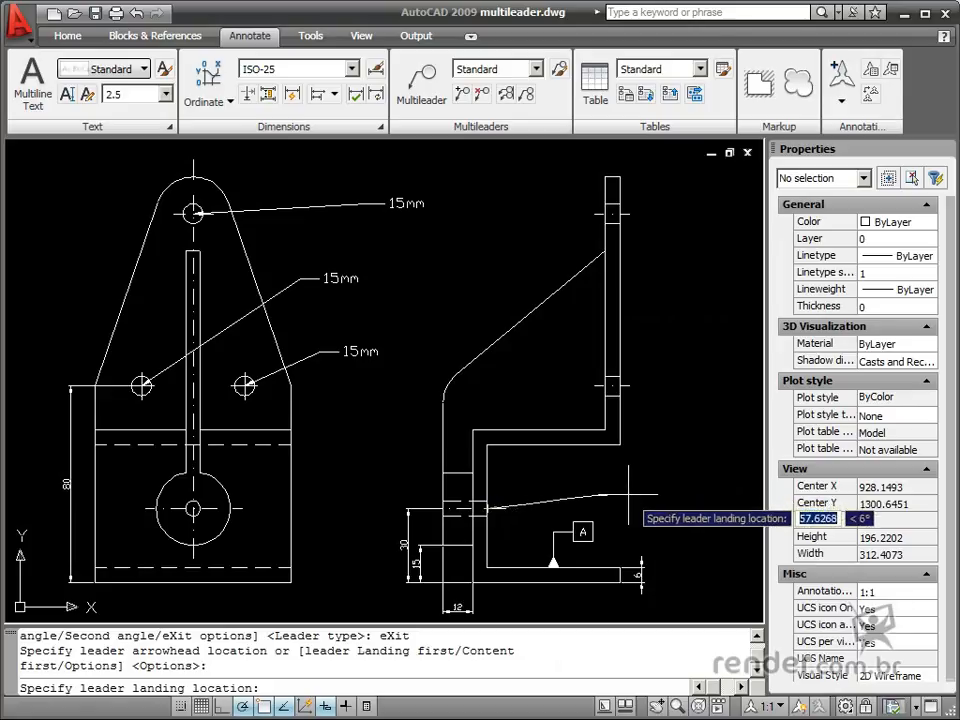
{"action": "left_click", "coordinate": [628, 493]}
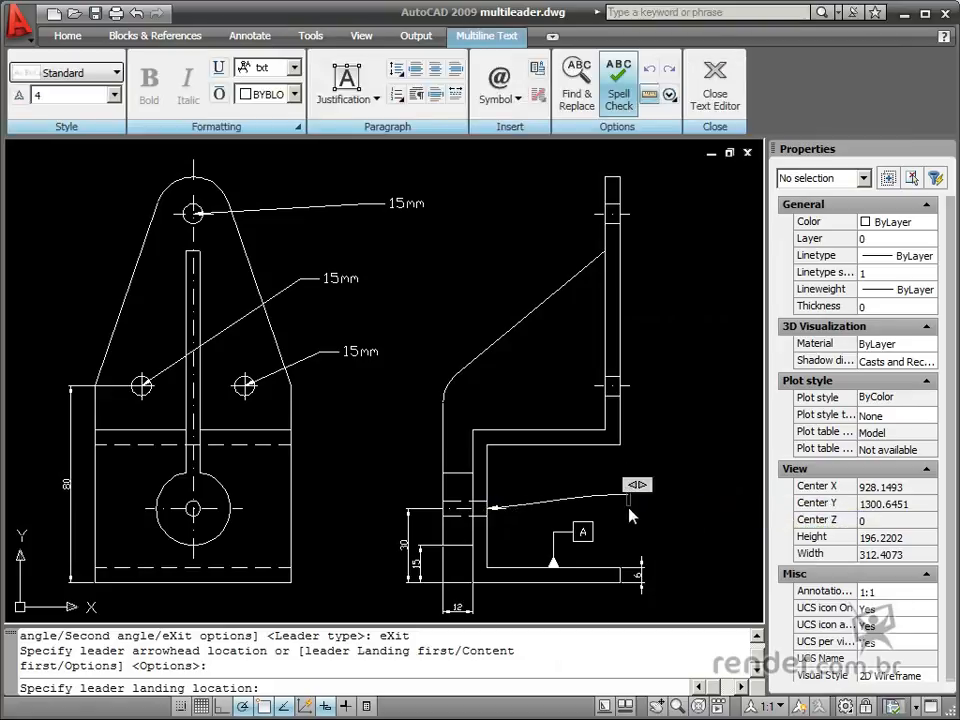
{"action": "type", "text": "10mm"}
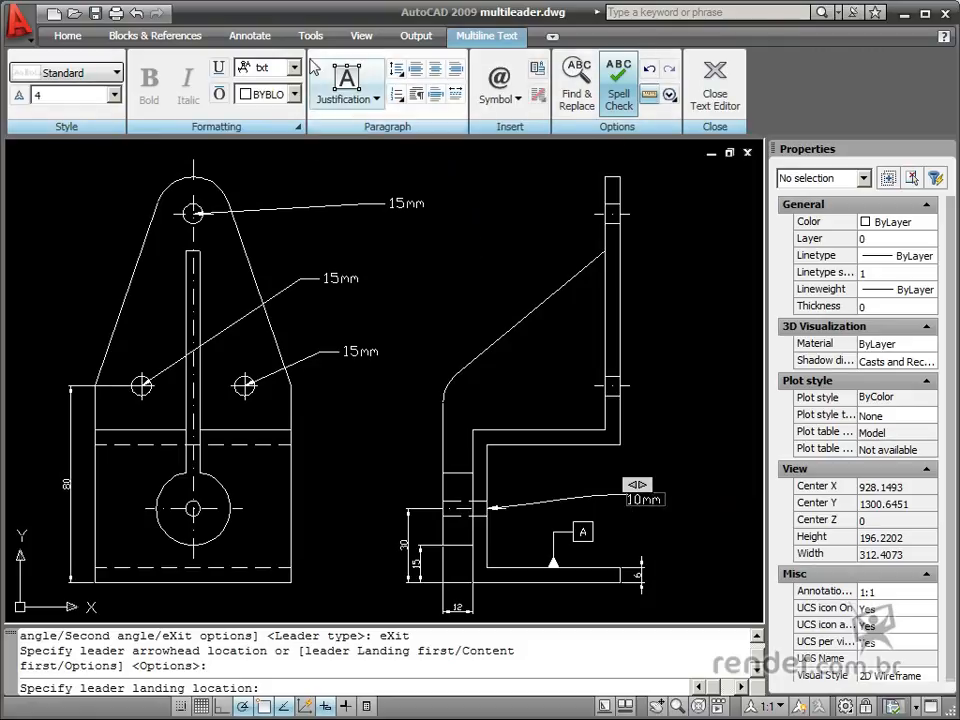
{"action": "left_click", "coordinate": [716, 100]}
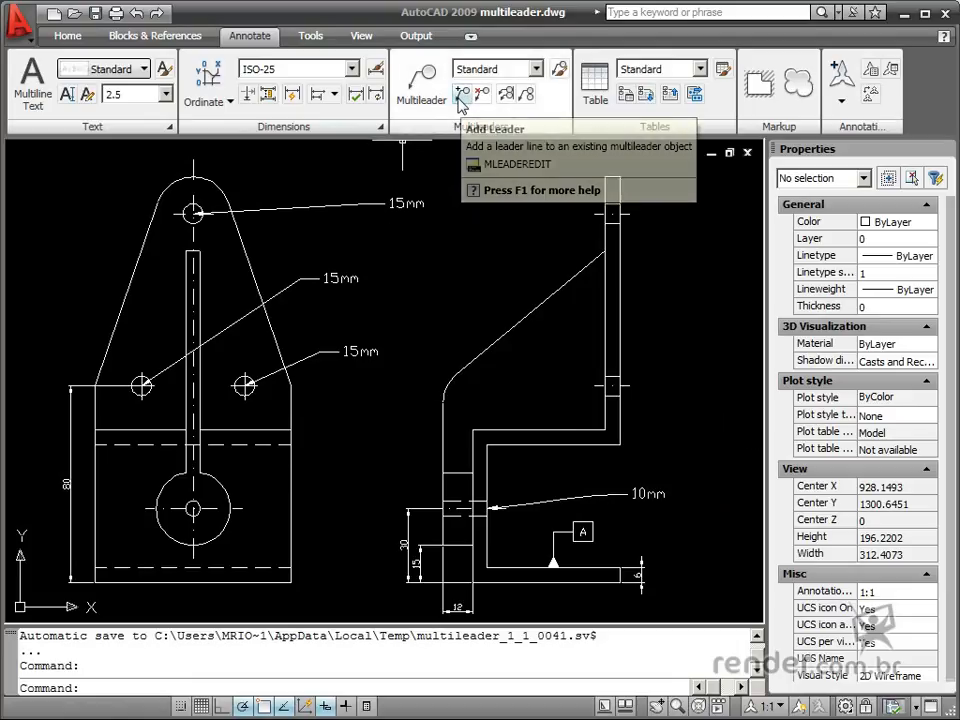
Add two leader lines to the 10mm multileader, pointing to the middle and upper holes of the side view
{"action": "left_click", "coordinate": [460, 100]}
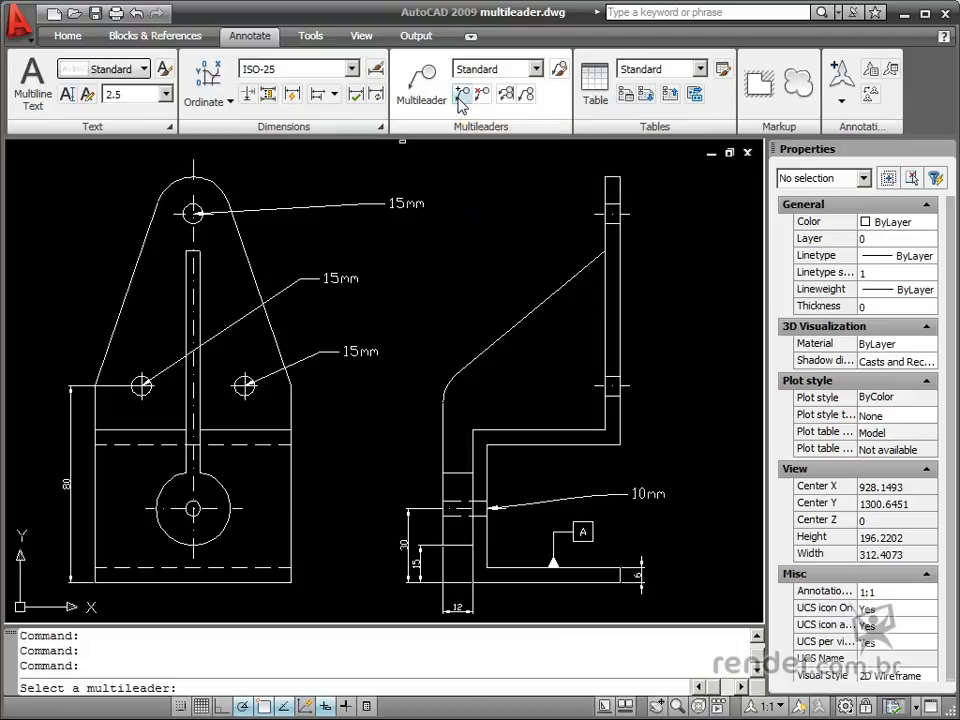
{"action": "left_click", "coordinate": [615, 491]}
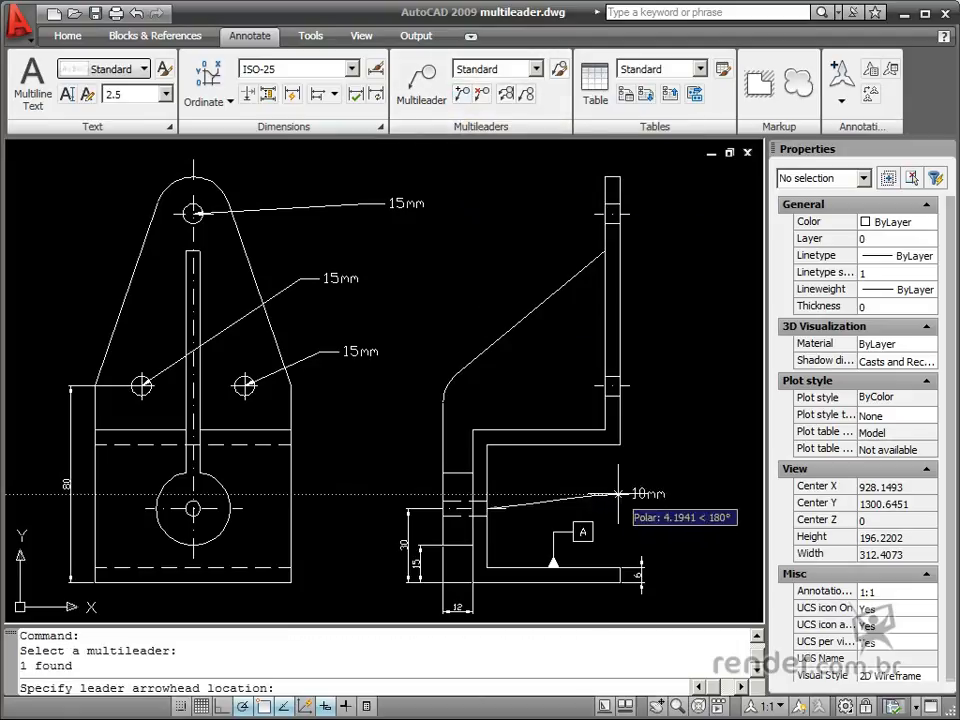
{"action": "left_click", "coordinate": [619, 385]}
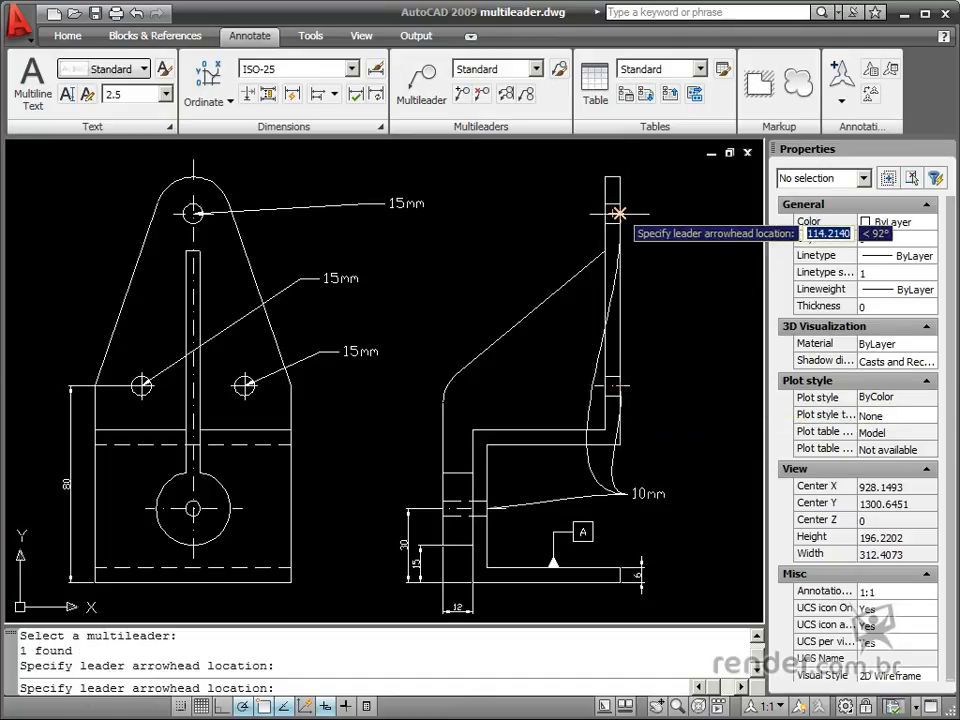
{"action": "left_click", "coordinate": [612, 213]}
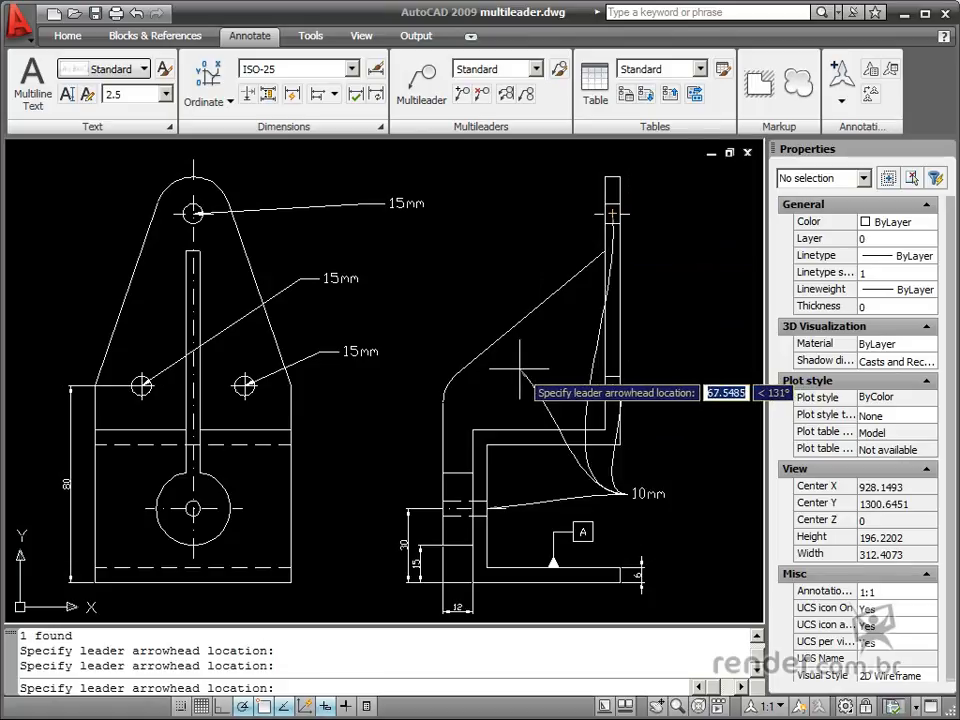
{"action": "key", "text": "Escape"}
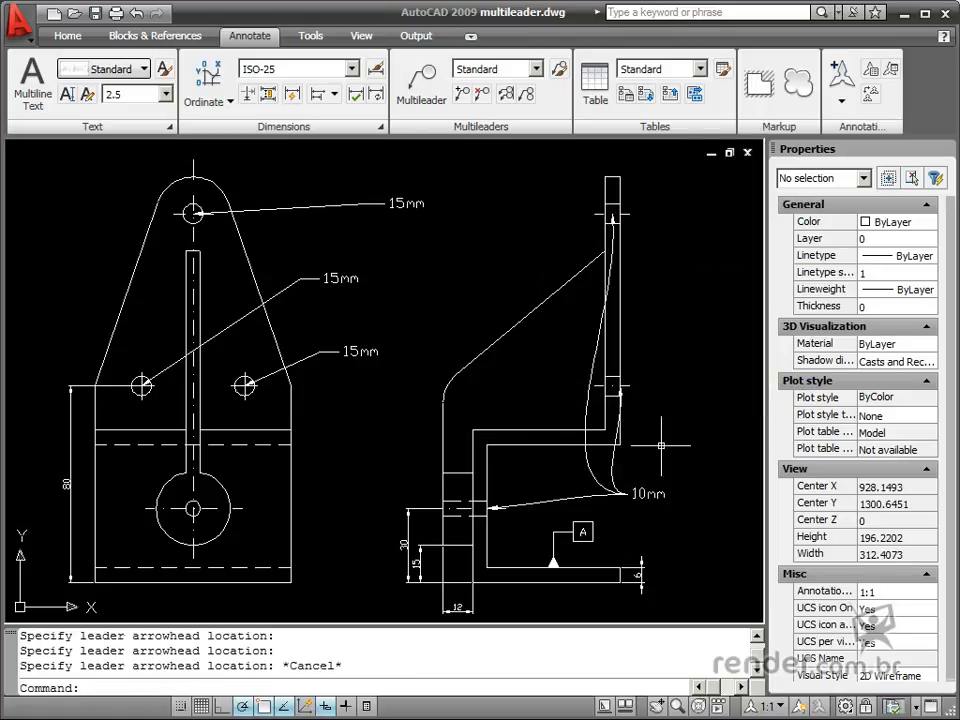
Remove the two leader lines running to the middle and upper holes from the 10mm multileader
{"action": "left_click", "coordinate": [482, 94]}
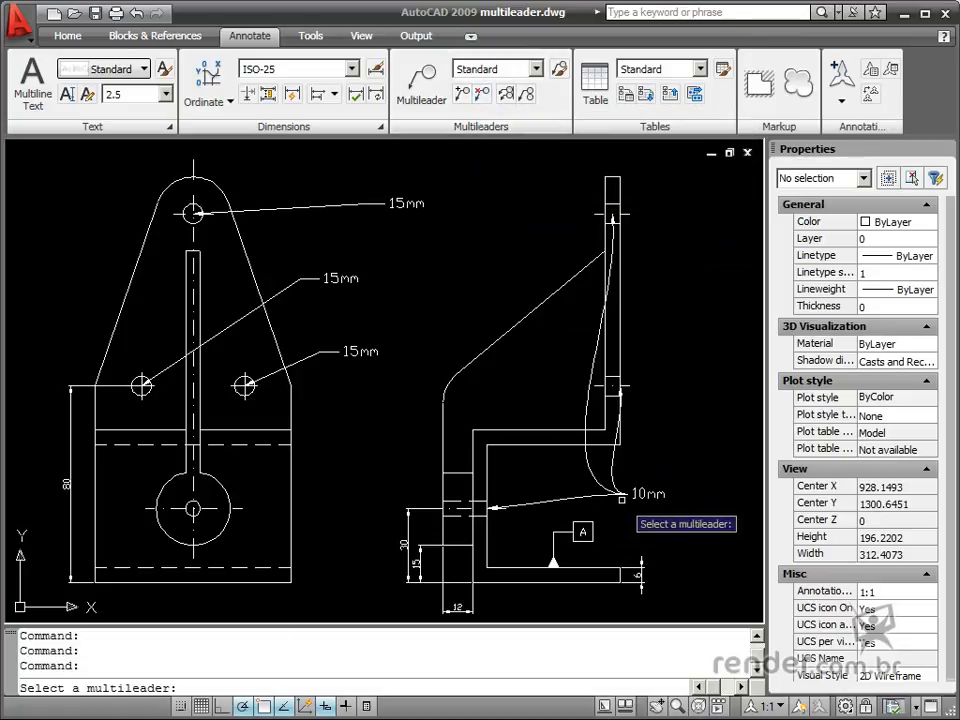
{"action": "left_click", "coordinate": [587, 470]}
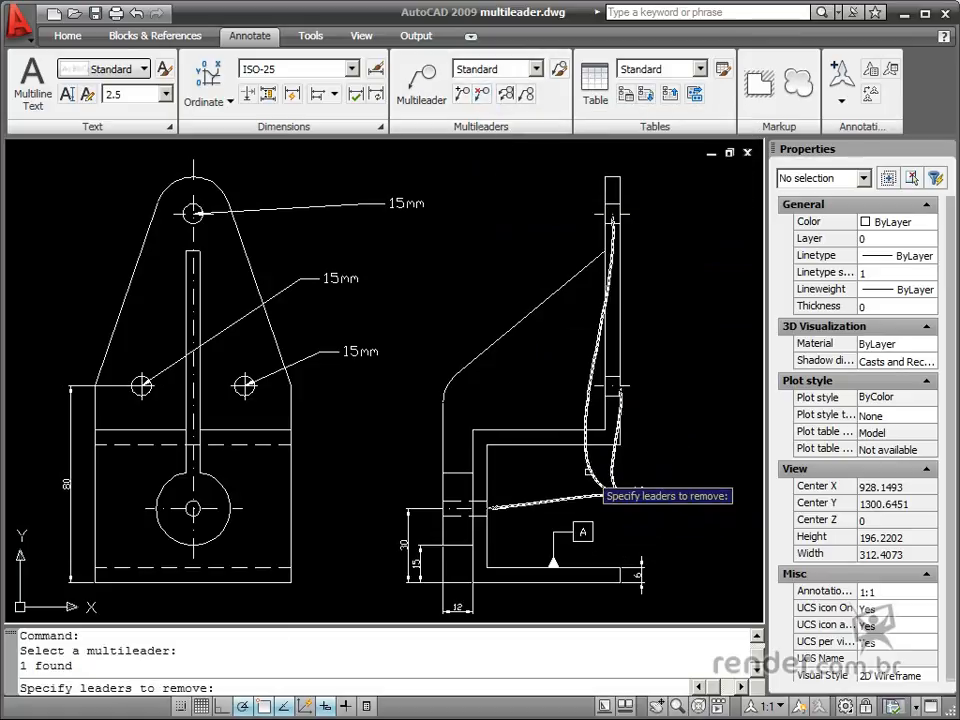
{"action": "left_click", "coordinate": [590, 471]}
{"action": "left_click", "coordinate": [611, 464]}
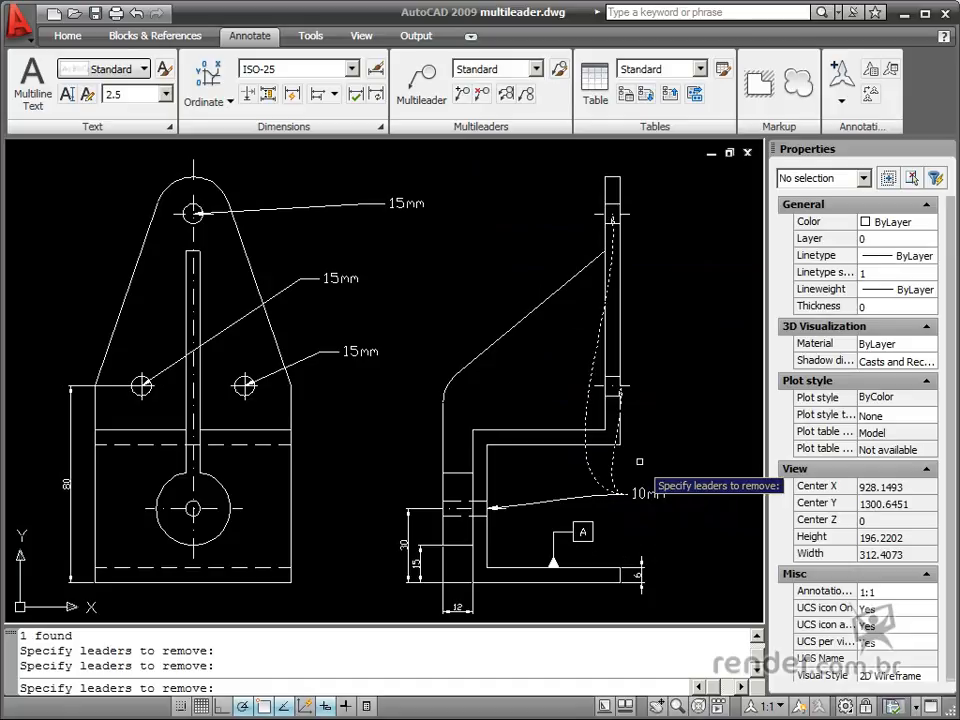
{"action": "key", "text": "Return"}
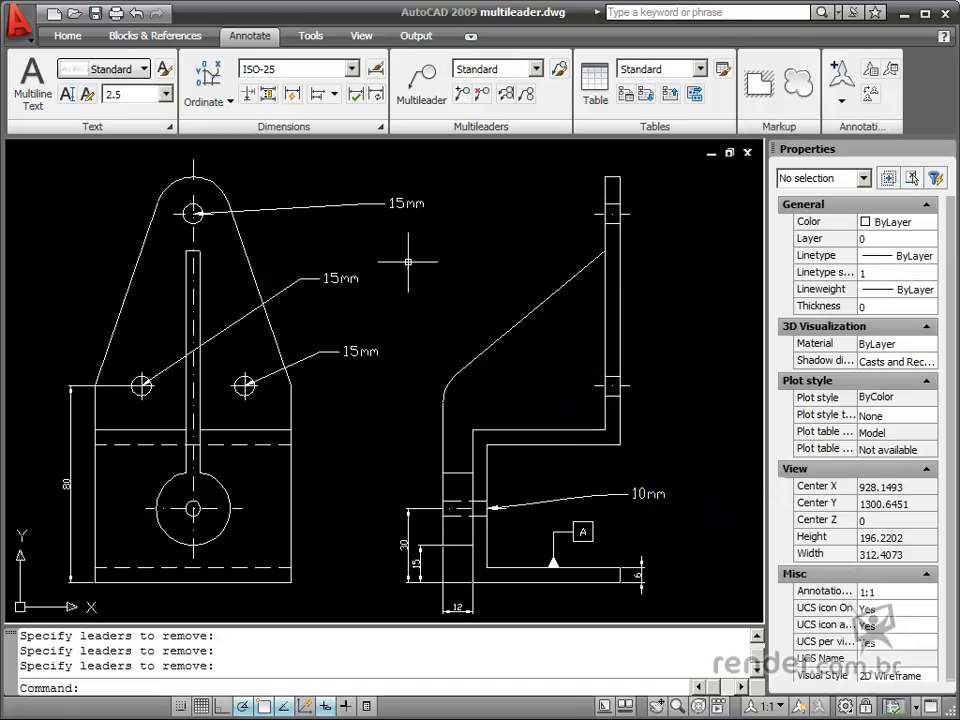
{"action": "left_click", "coordinate": [506, 96]}
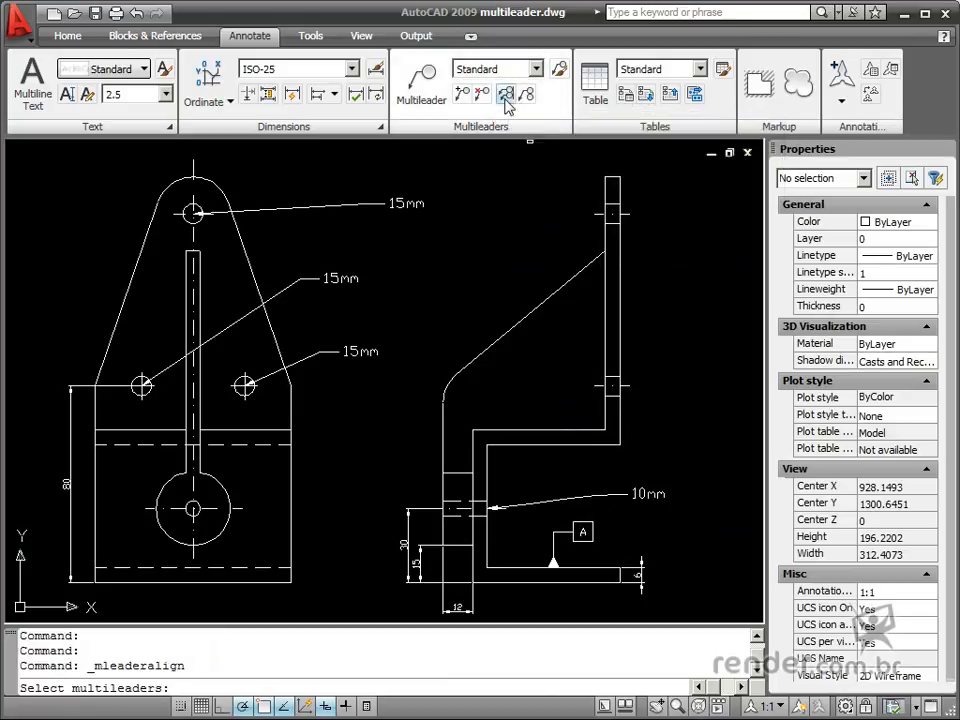
{"action": "left_click", "coordinate": [365, 204]}
{"action": "key", "text": "Return"}
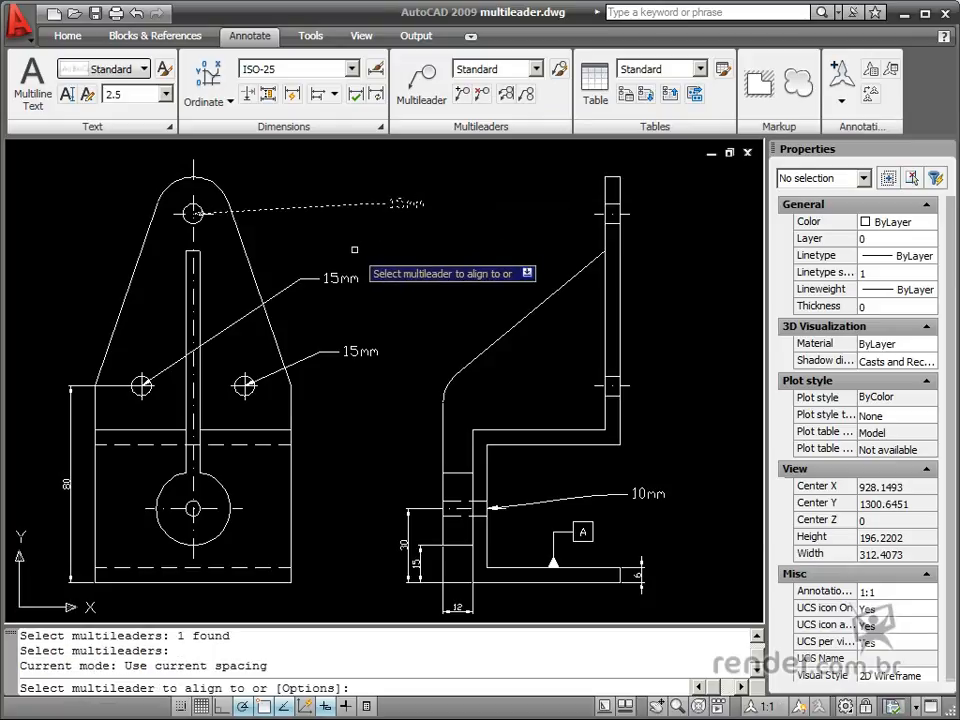
{"action": "left_click", "coordinate": [333, 280]}
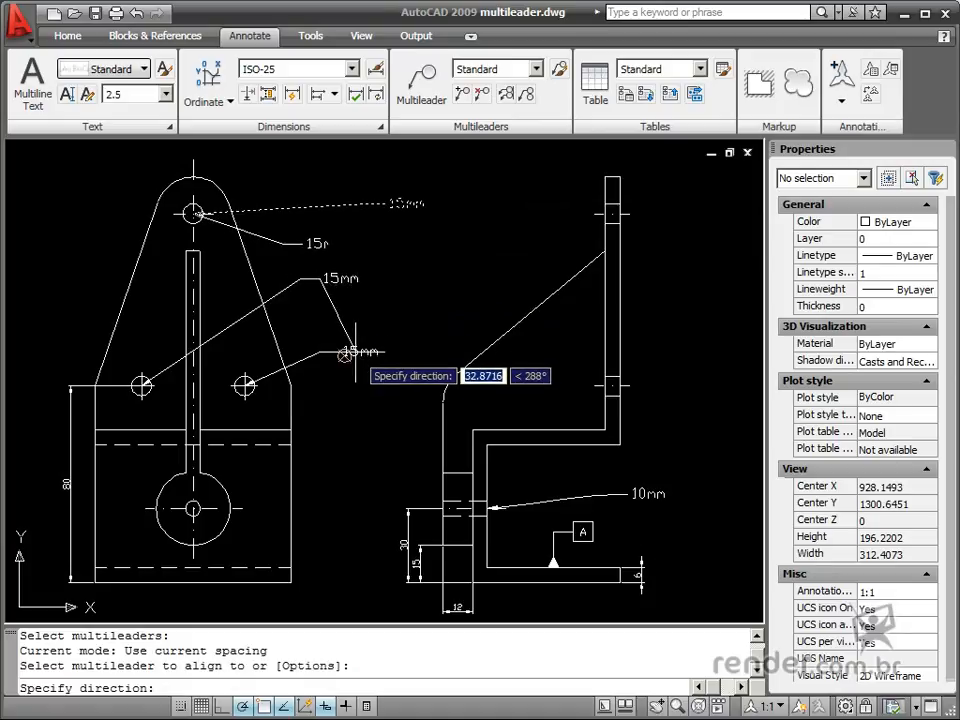
{"action": "key", "text": "Escape"}
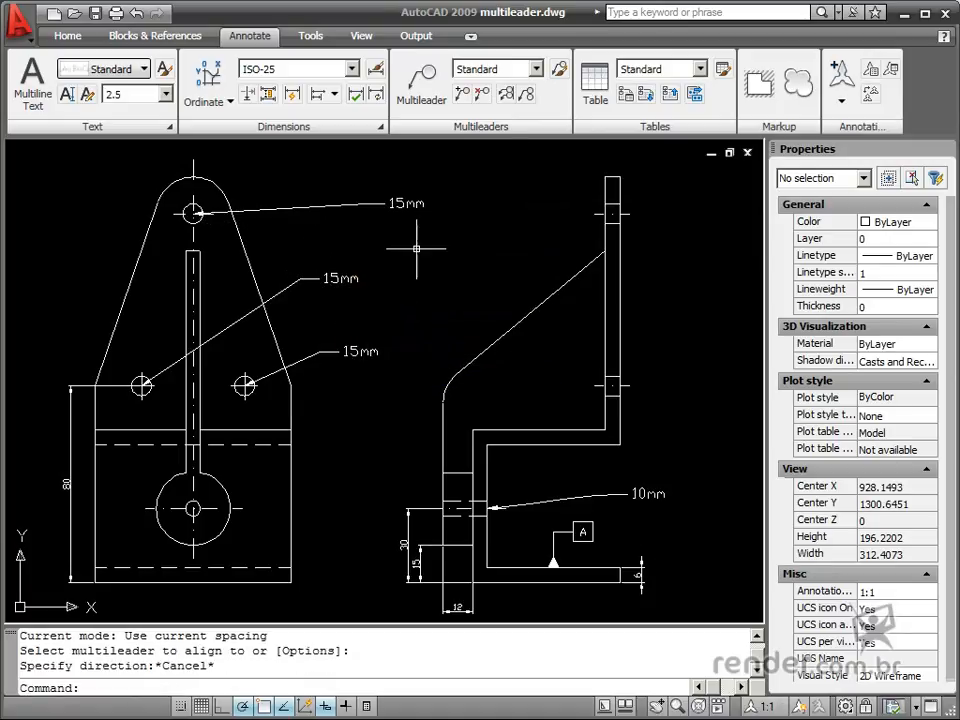
Align the three 15mm multileaders of the front view to the uppermost one in the vertical direction (90°)
{"action": "left_click", "coordinate": [504, 97]}
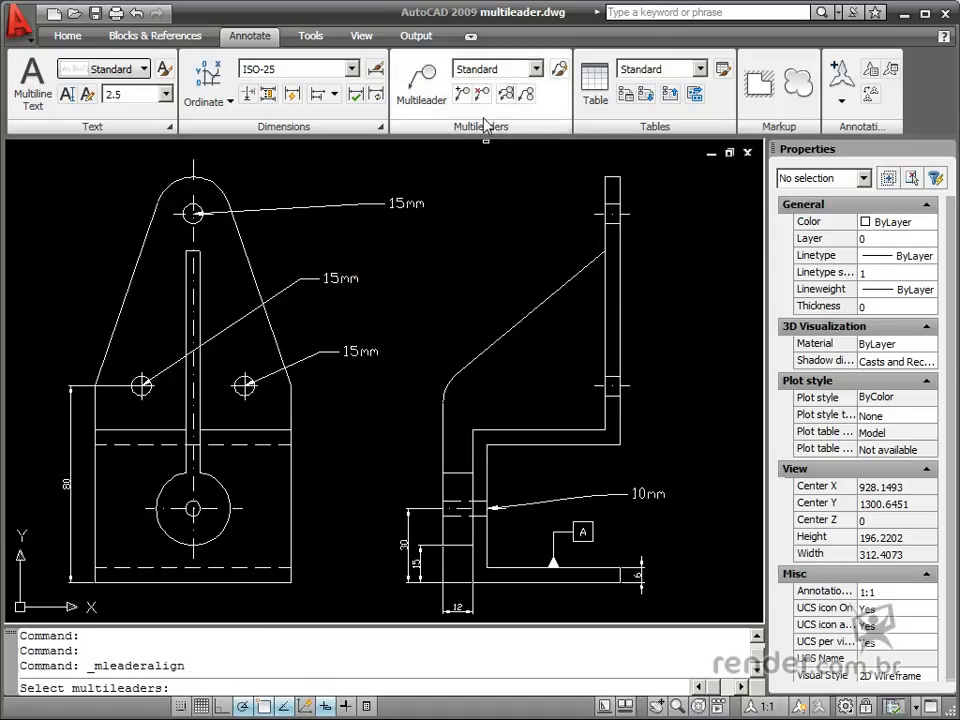
{"action": "left_click", "coordinate": [416, 397]}
{"action": "left_click", "coordinate": [318, 190]}
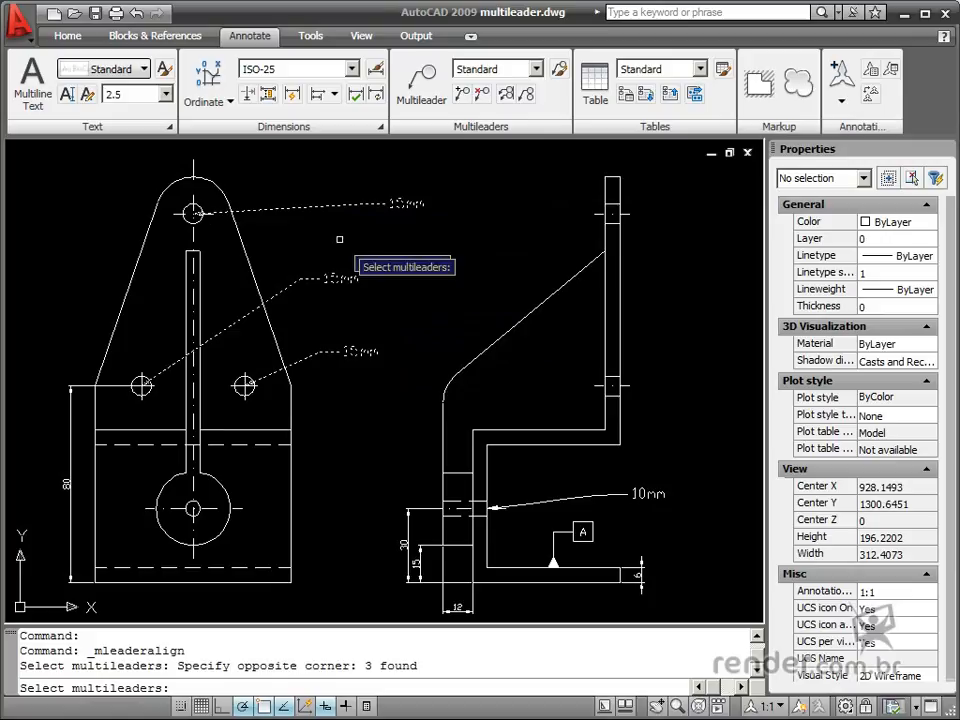
{"action": "key", "text": "Return"}
{"action": "left_click", "coordinate": [388, 203]}
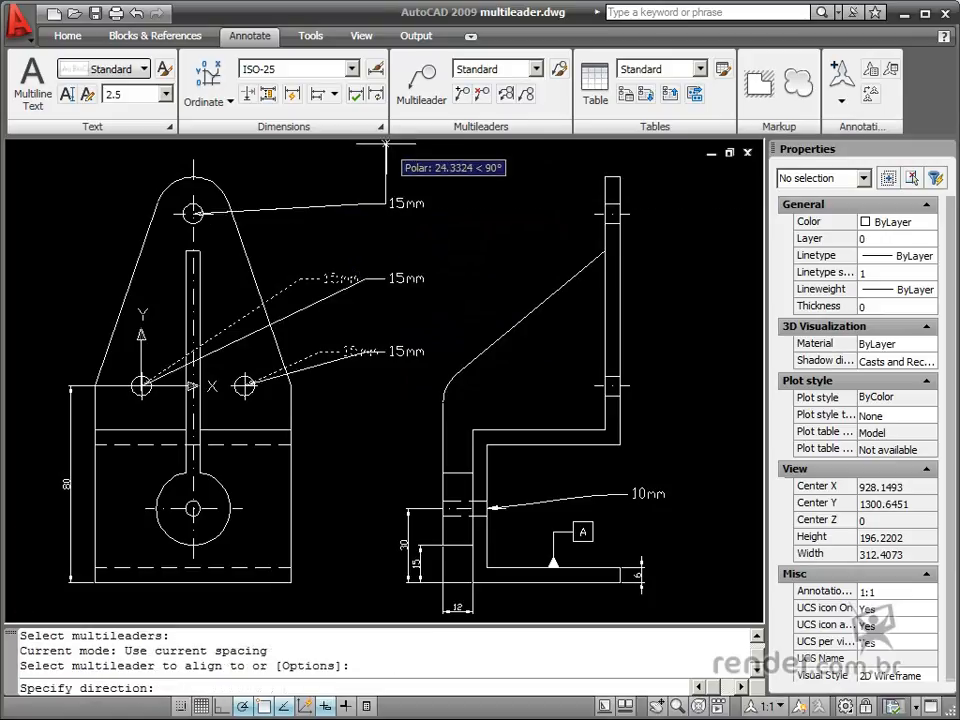
{"action": "left_click", "coordinate": [386, 145]}
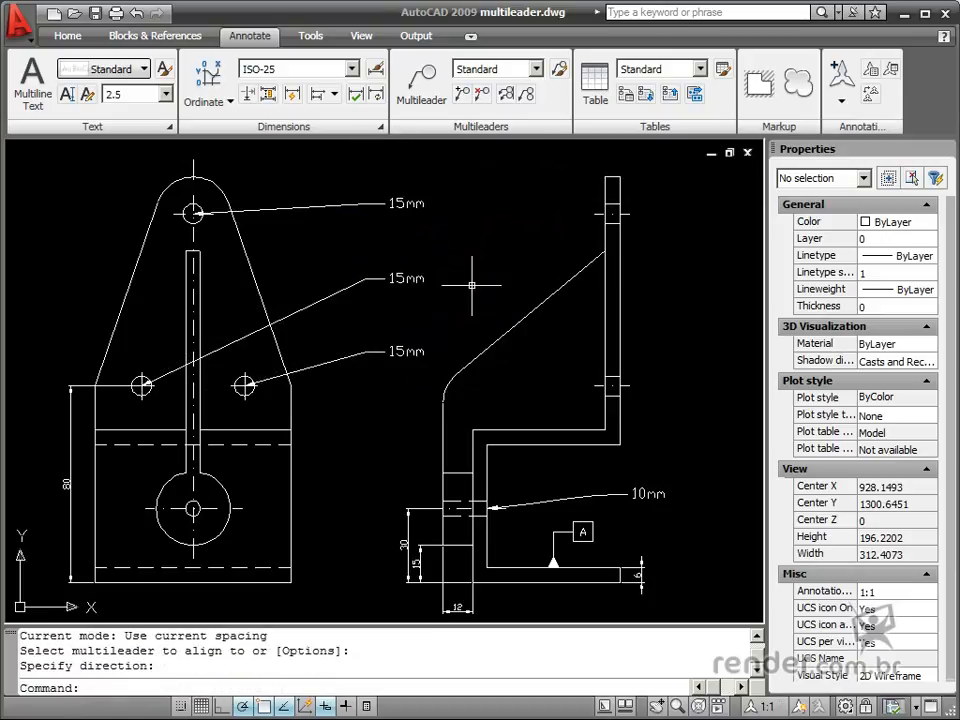
Try to collect the three 15mm multileaders of the front view, selecting them together with a selection window
{"action": "left_click", "coordinate": [526, 93]}
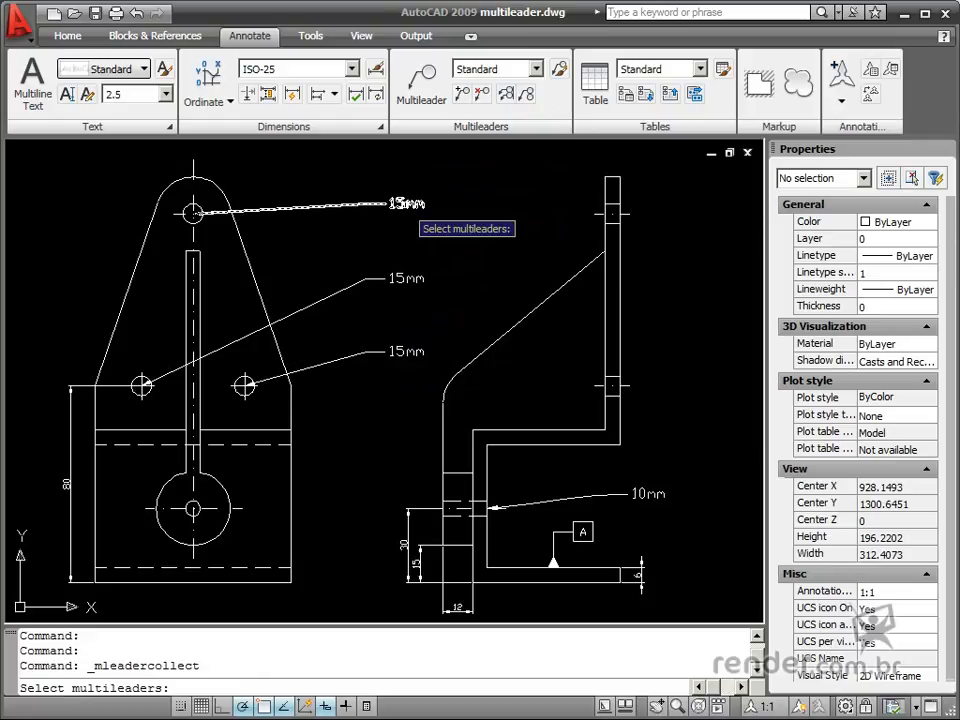
{"action": "left_click", "coordinate": [430, 372]}
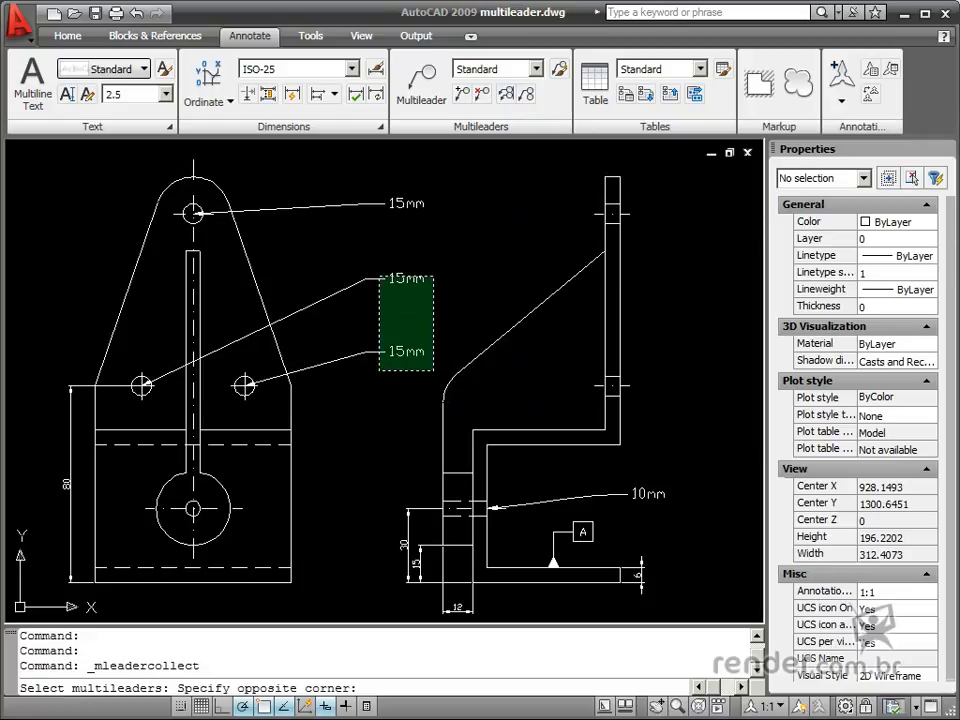
{"action": "left_click", "coordinate": [345, 192]}
{"action": "left_click", "coordinate": [456, 375]}
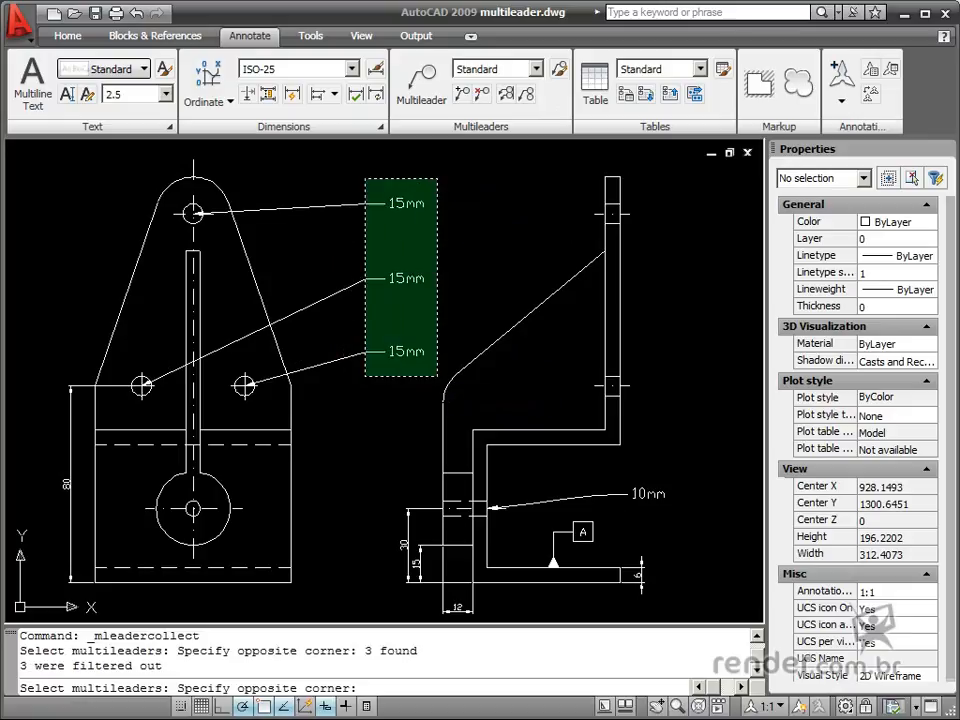
{"action": "left_click", "coordinate": [360, 180]}
{"action": "left_click", "coordinate": [367, 203]}
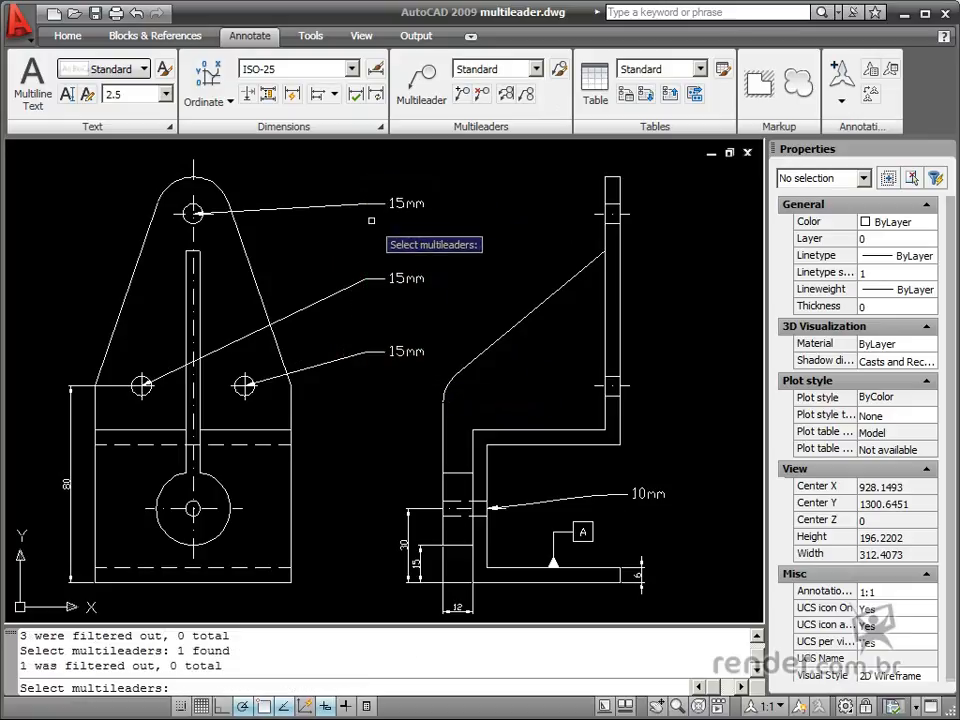
{"action": "left_click", "coordinate": [385, 204]}
{"action": "key", "text": "Return"}
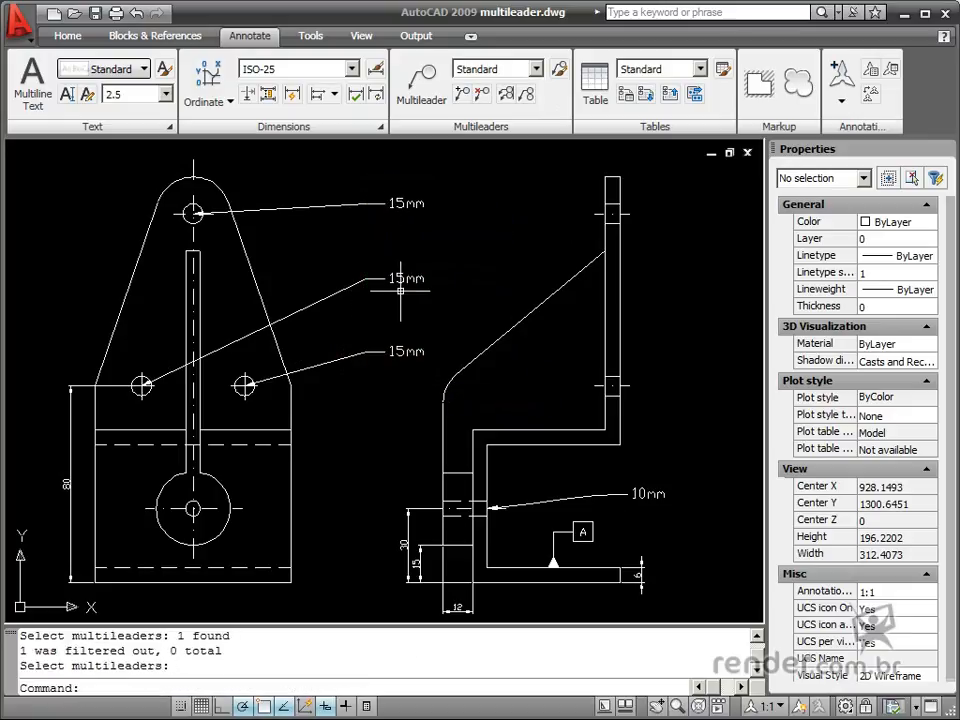
Try to collect the 15mm multileaders by picking the uppermost, lowest and middle ones individually
{"action": "left_click", "coordinate": [526, 96]}
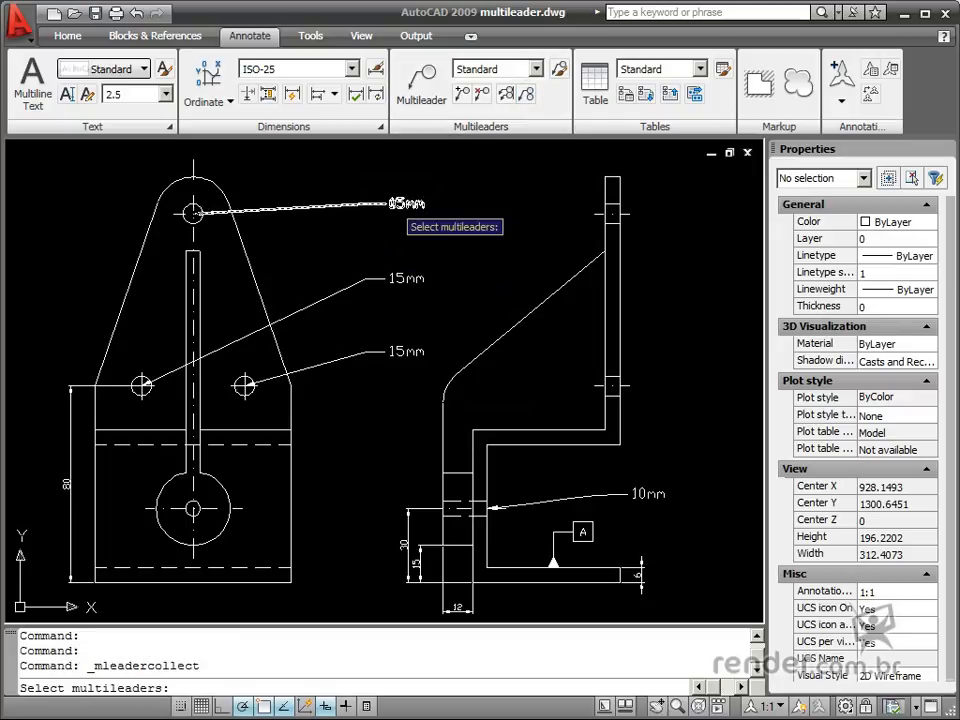
{"action": "left_click", "coordinate": [393, 204]}
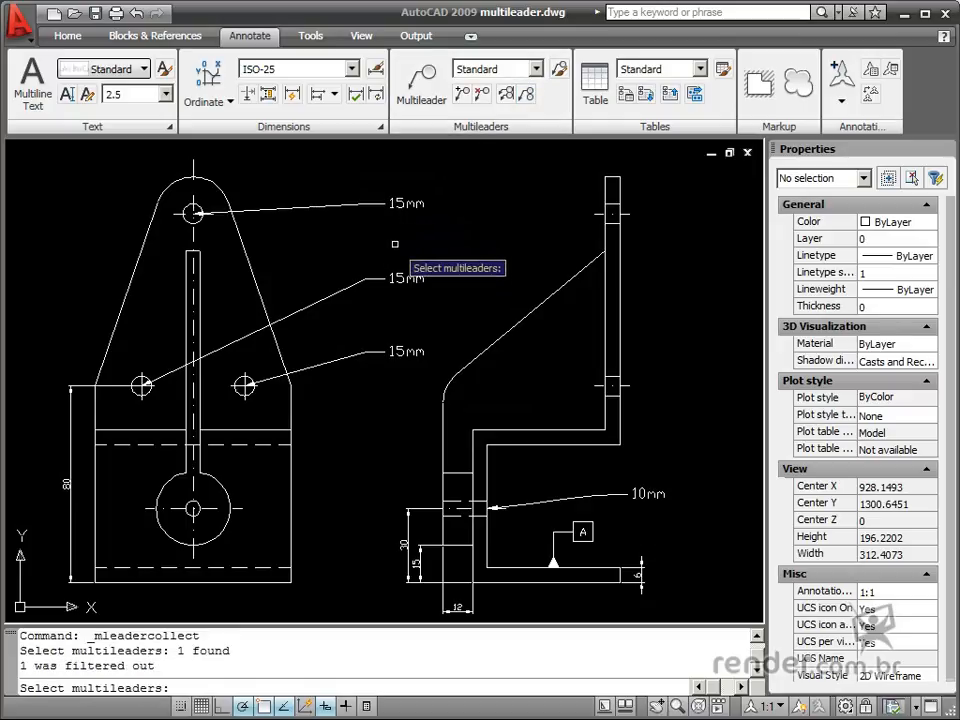
{"action": "left_click", "coordinate": [388, 351]}
{"action": "left_click", "coordinate": [405, 279]}
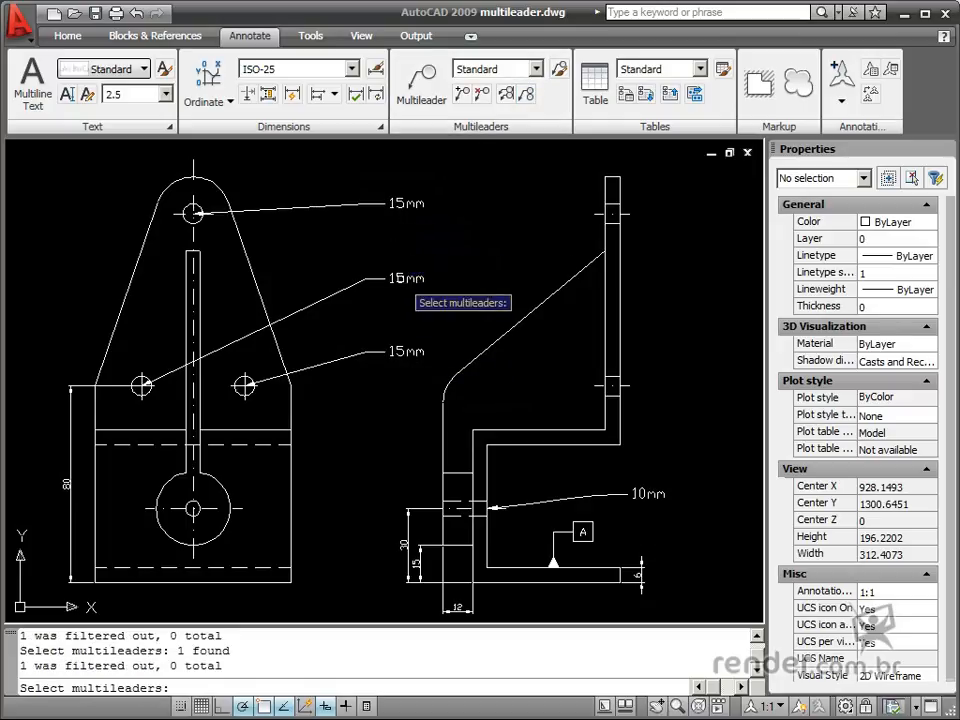
Retry the Collect command with one crossing window over all three 15mm multileaders, and end the selection
{"action": "left_click", "coordinate": [526, 96]}
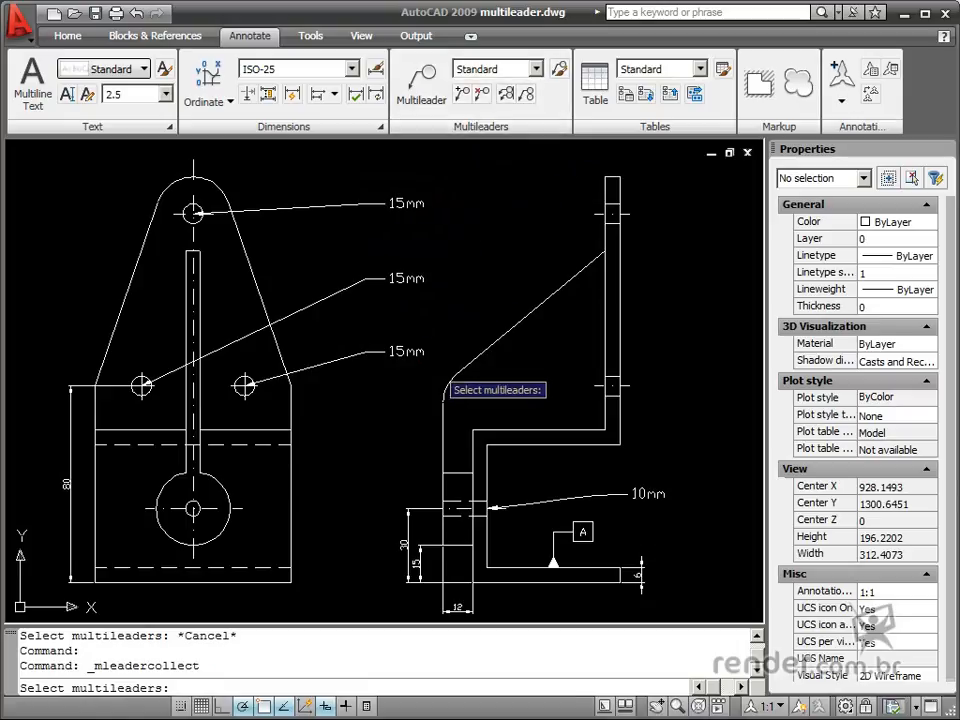
{"action": "left_click", "coordinate": [435, 365]}
{"action": "left_click", "coordinate": [345, 183]}
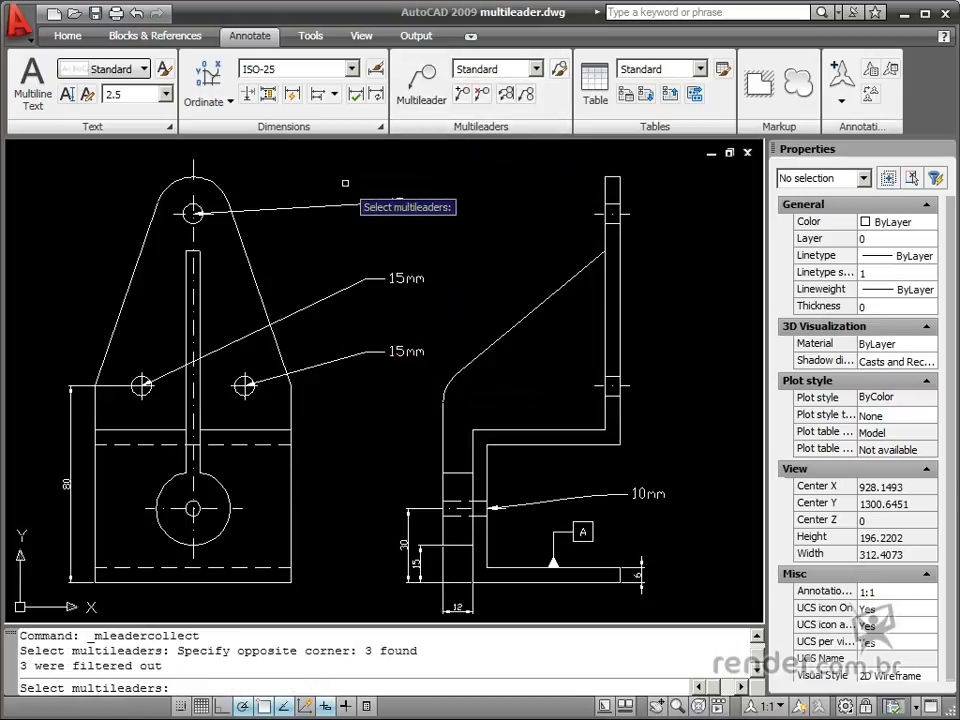
{"action": "key", "text": "Return"}
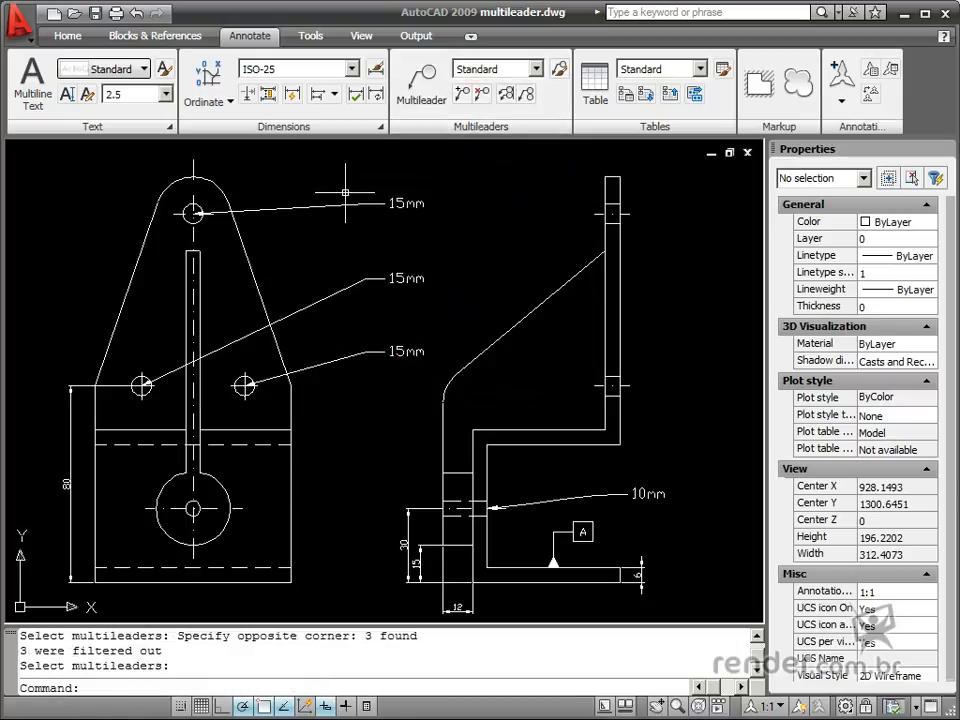
Retry collecting the 15mm multileaders, picking their texts one by one from the uppermost to the lowest
{"action": "left_click", "coordinate": [526, 93]}
{"action": "left_click", "coordinate": [403, 203]}
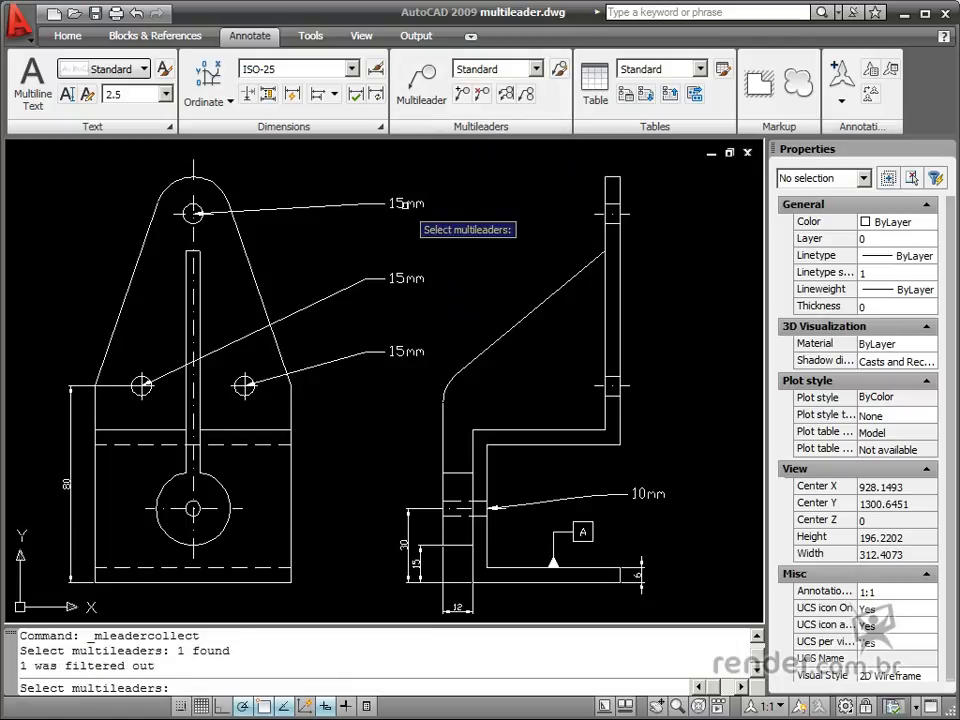
{"action": "left_click", "coordinate": [403, 278]}
{"action": "left_click", "coordinate": [405, 352]}
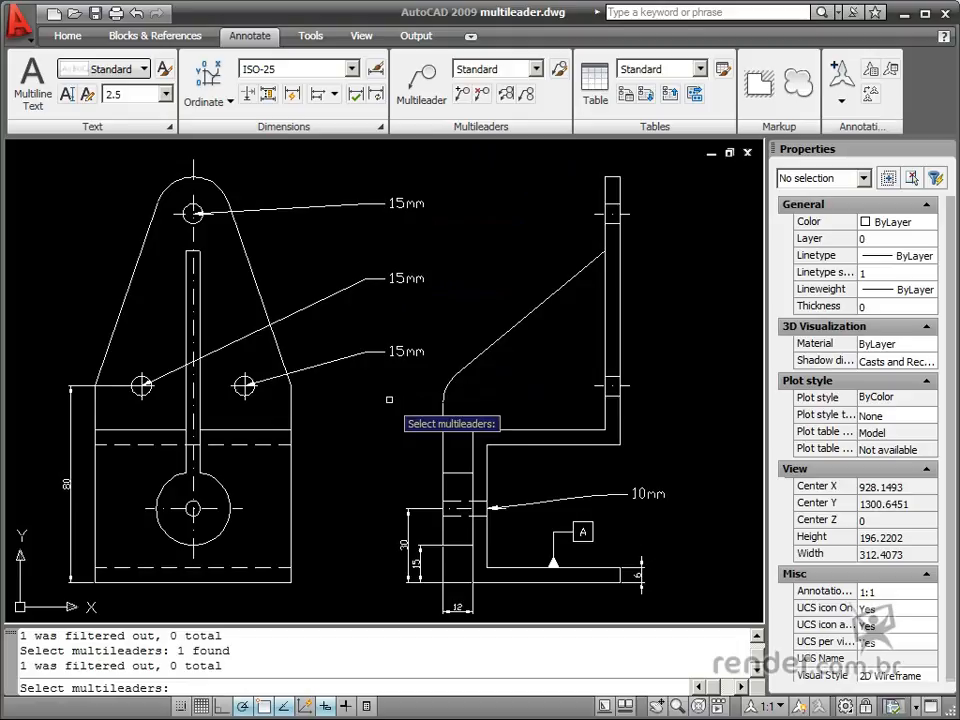
{"action": "key", "text": "Return"}
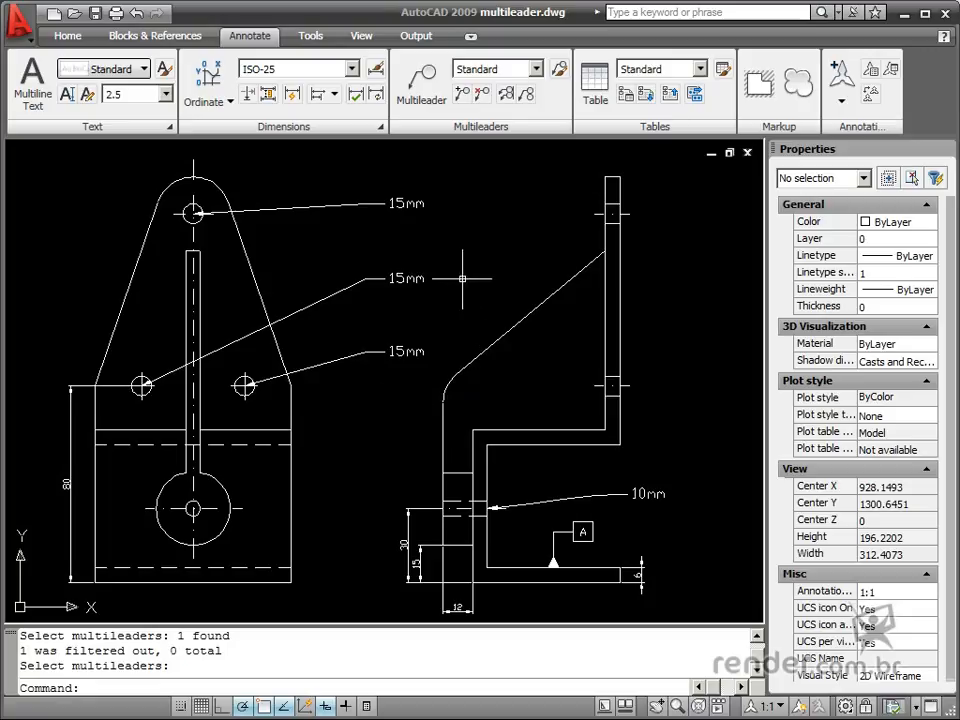
Examine the properties and the available leader types of the middle 15mm multileader without changing them
{"action": "left_click", "coordinate": [402, 278]}
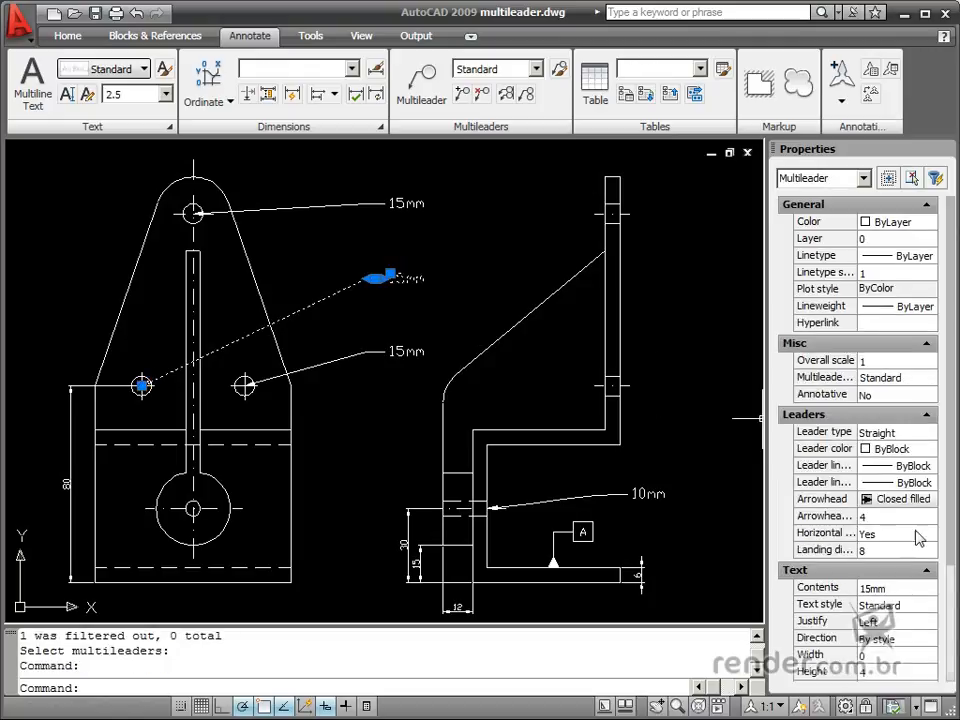
{"action": "left_click", "coordinate": [900, 432]}
{"action": "left_click", "coordinate": [929, 432]}
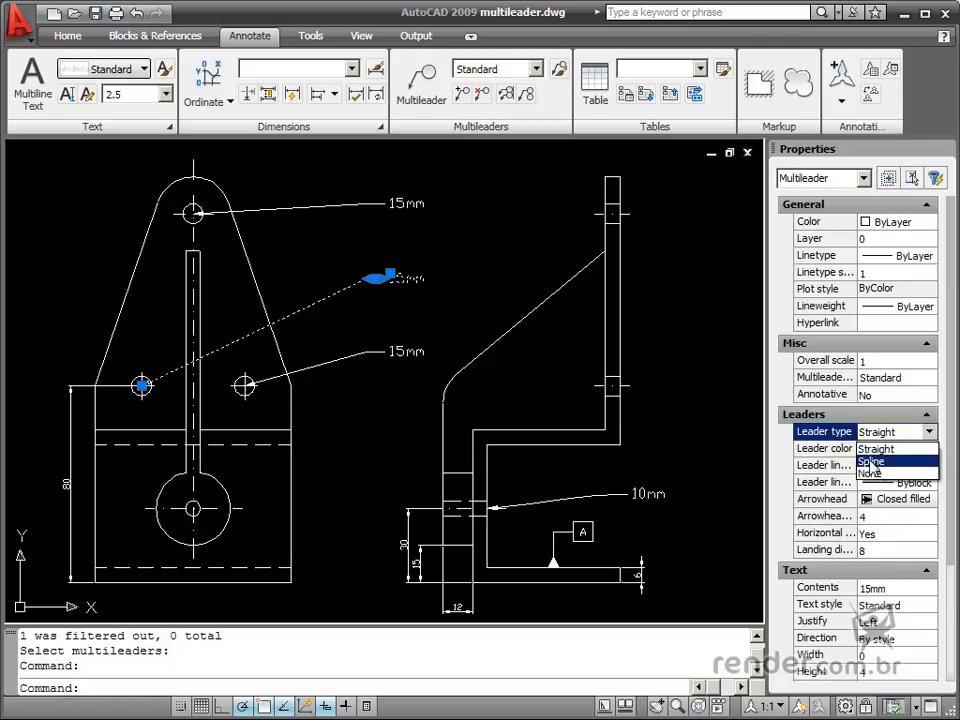
{"action": "left_click", "coordinate": [772, 465]}
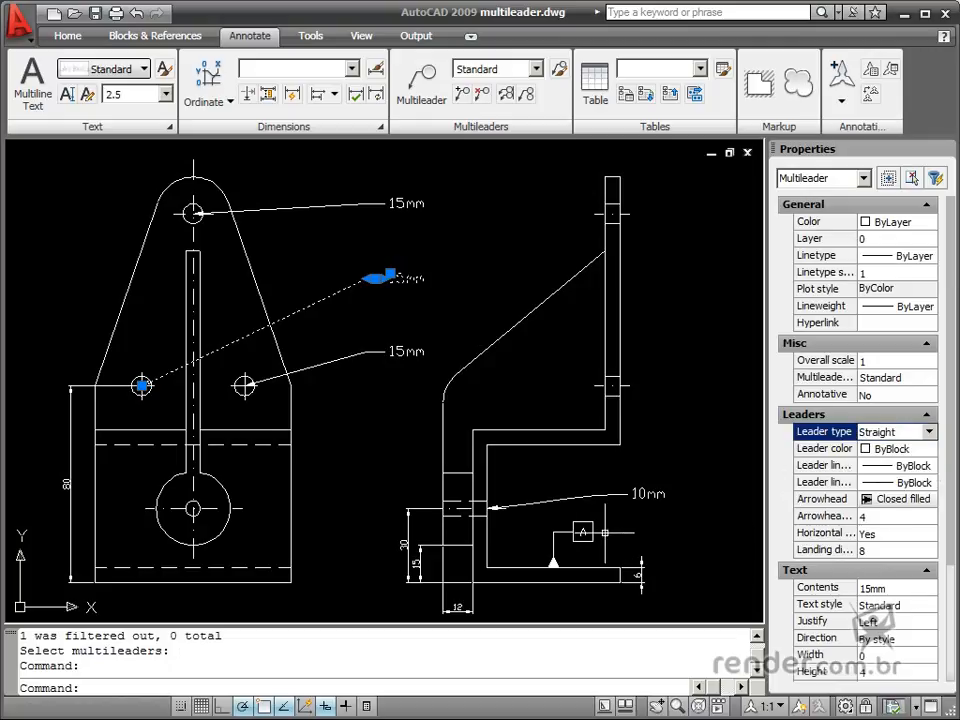
{"action": "key", "text": "Escape"}
Examine the source block options of the datum A multileader in the side view without changing them
{"action": "left_click", "coordinate": [580, 531]}
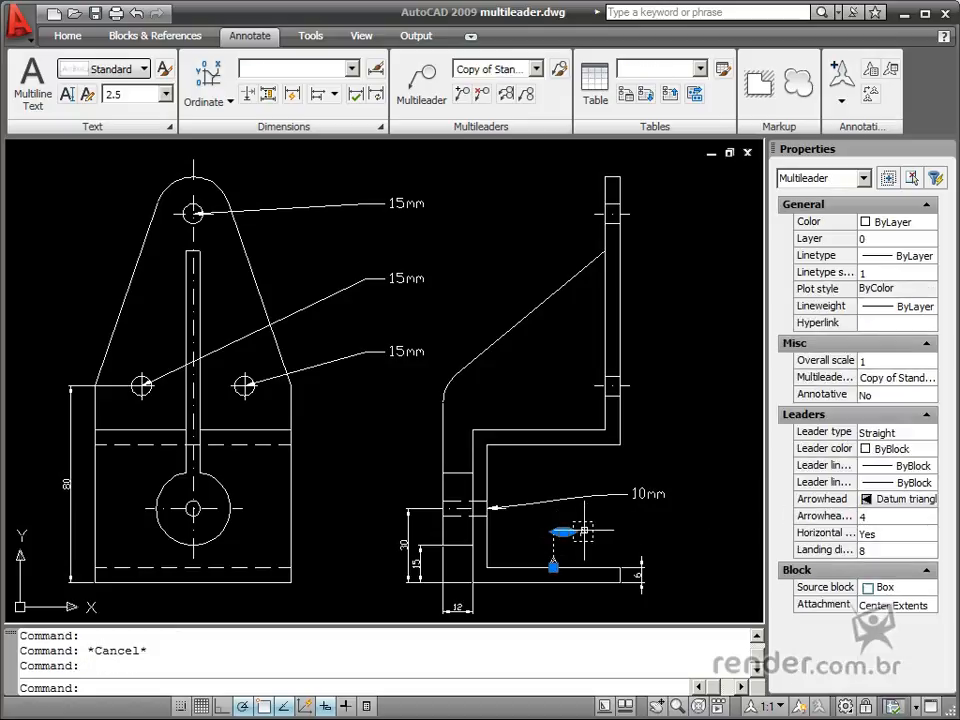
{"action": "left_click", "coordinate": [922, 590]}
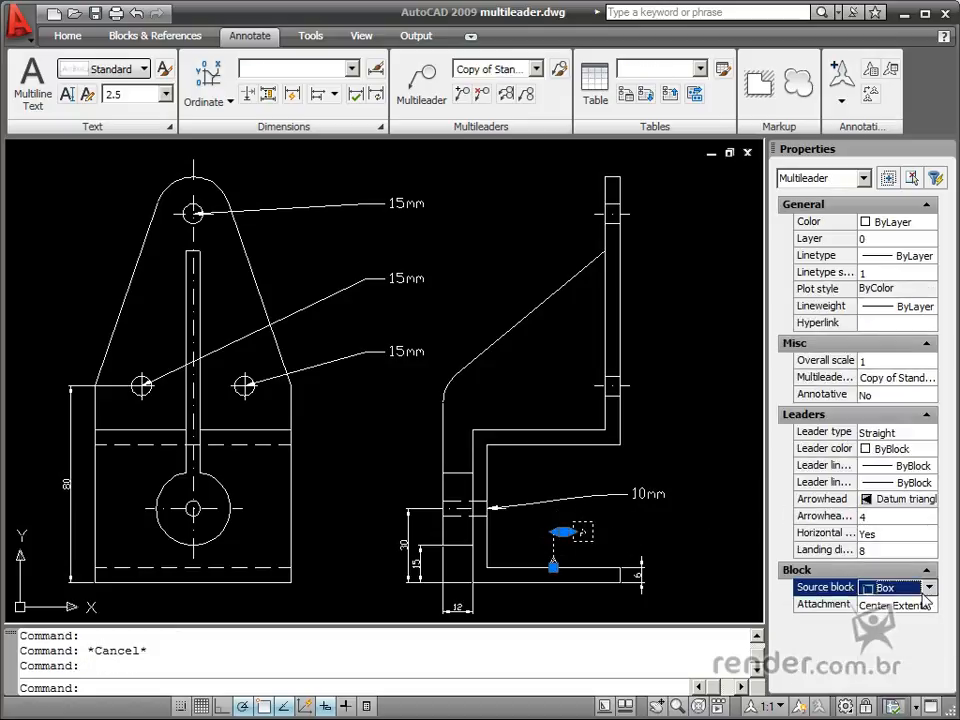
{"action": "left_click", "coordinate": [930, 589]}
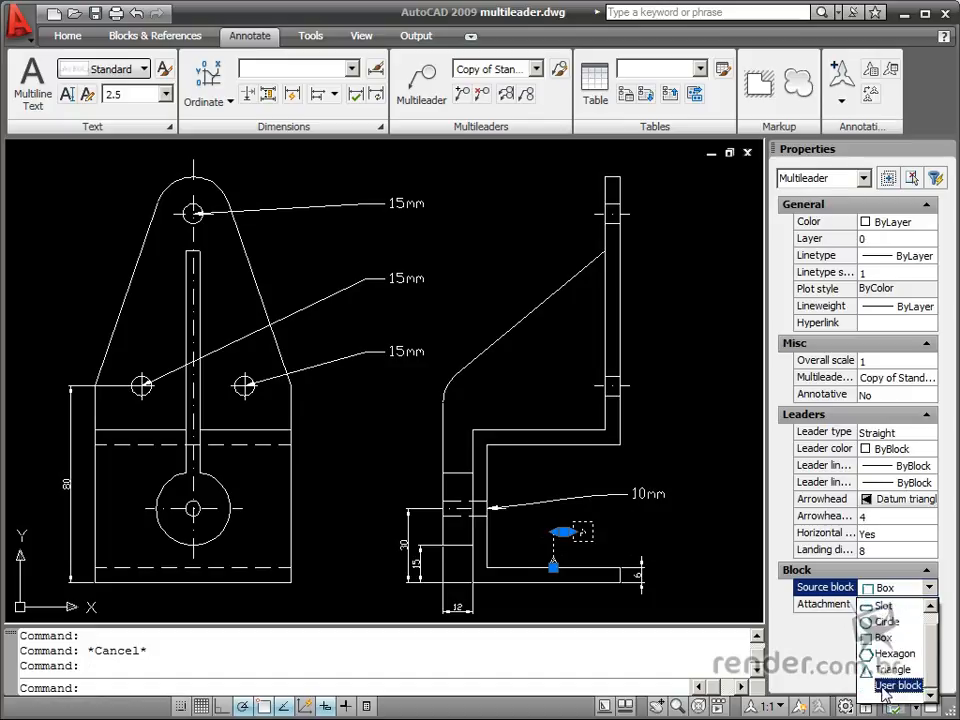
{"action": "left_click", "coordinate": [814, 649]}
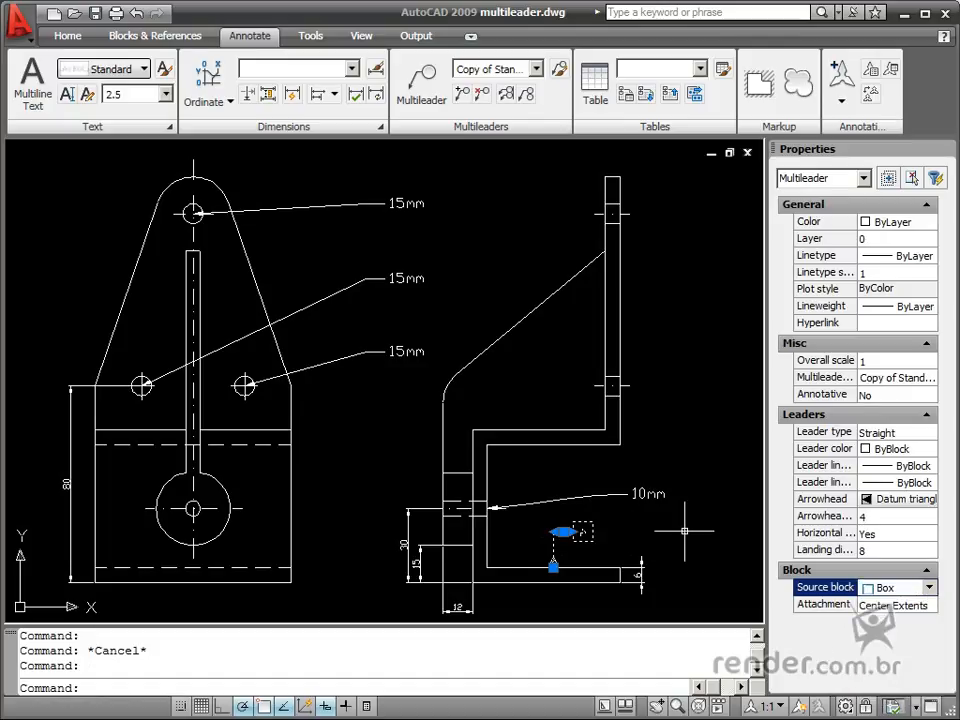
{"action": "key", "text": "Escape"}
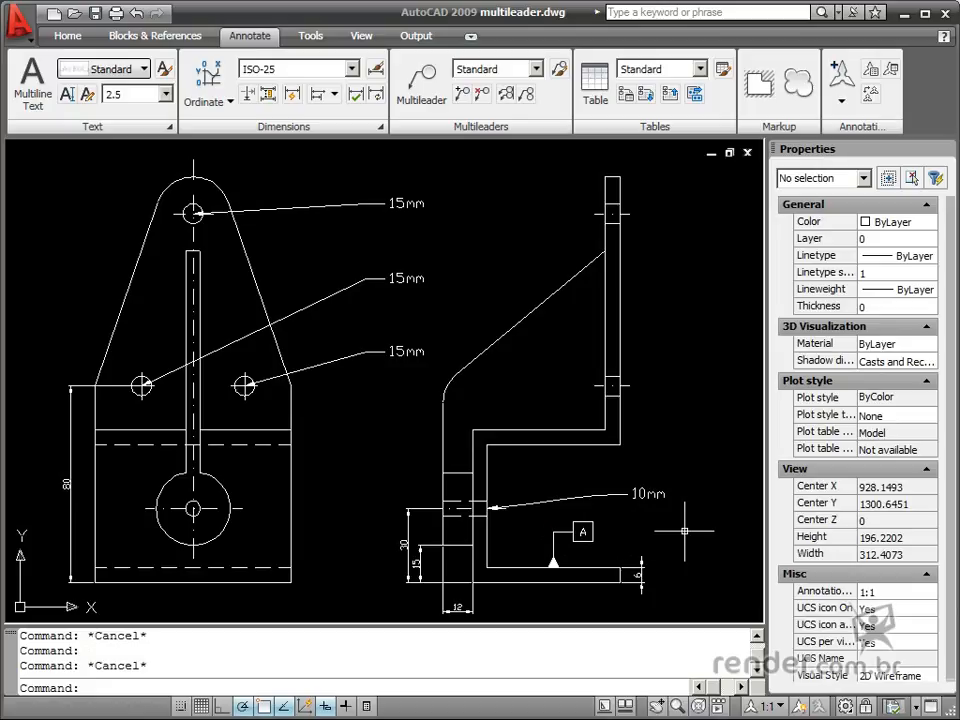
Review the properties of the lowest 15mm multileader in the front view, and clear the selection
{"action": "left_click", "coordinate": [392, 348]}
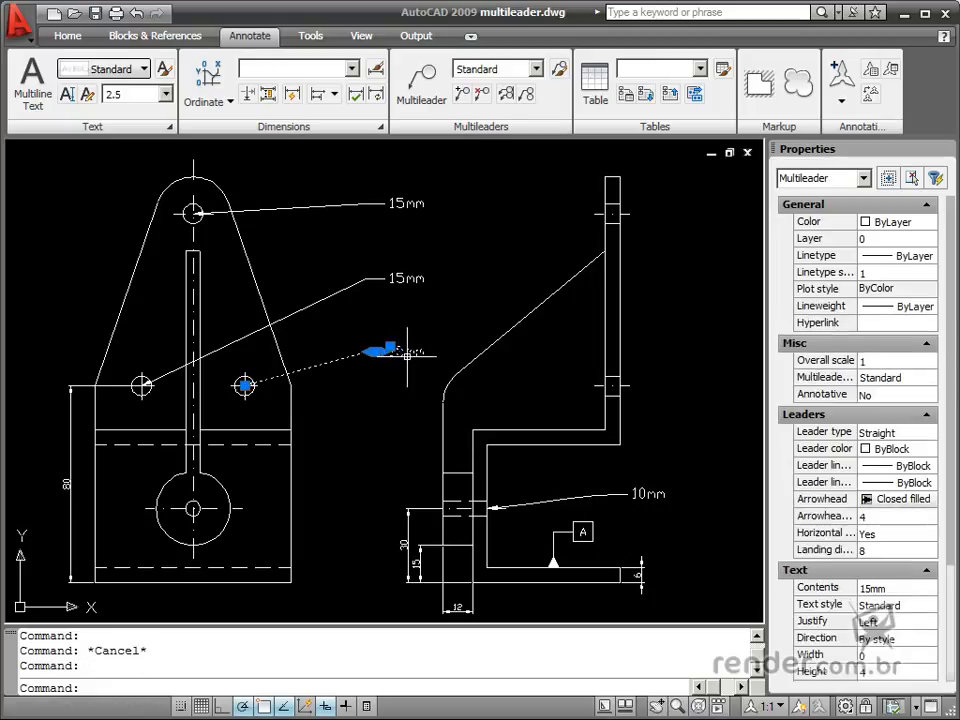
{"action": "mouse_move", "coordinate": [407, 354]}
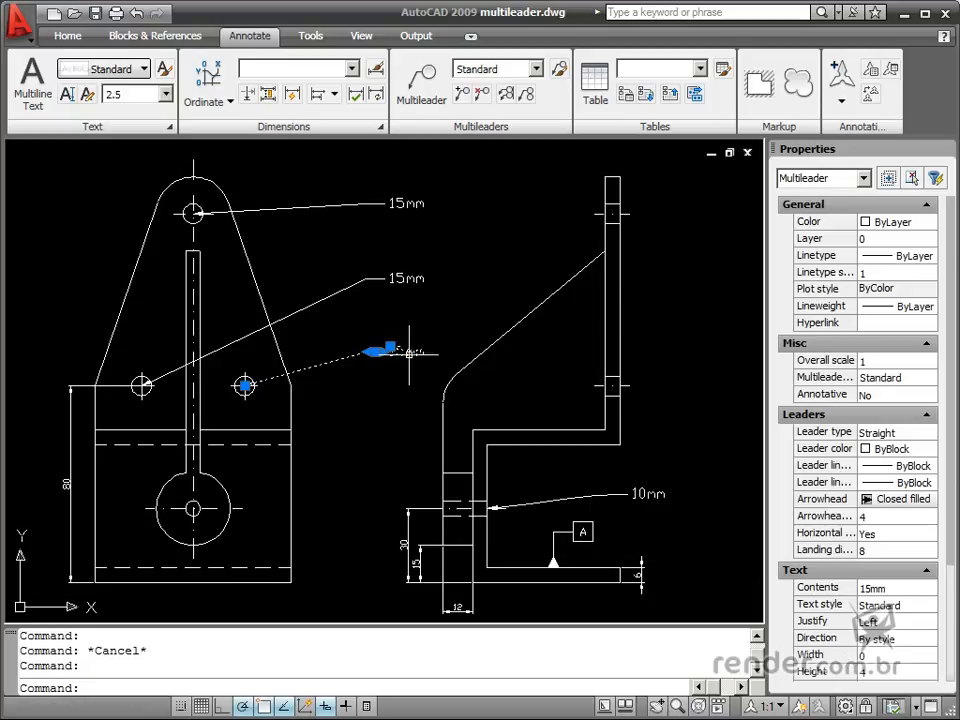
{"action": "key", "text": "Escape"}
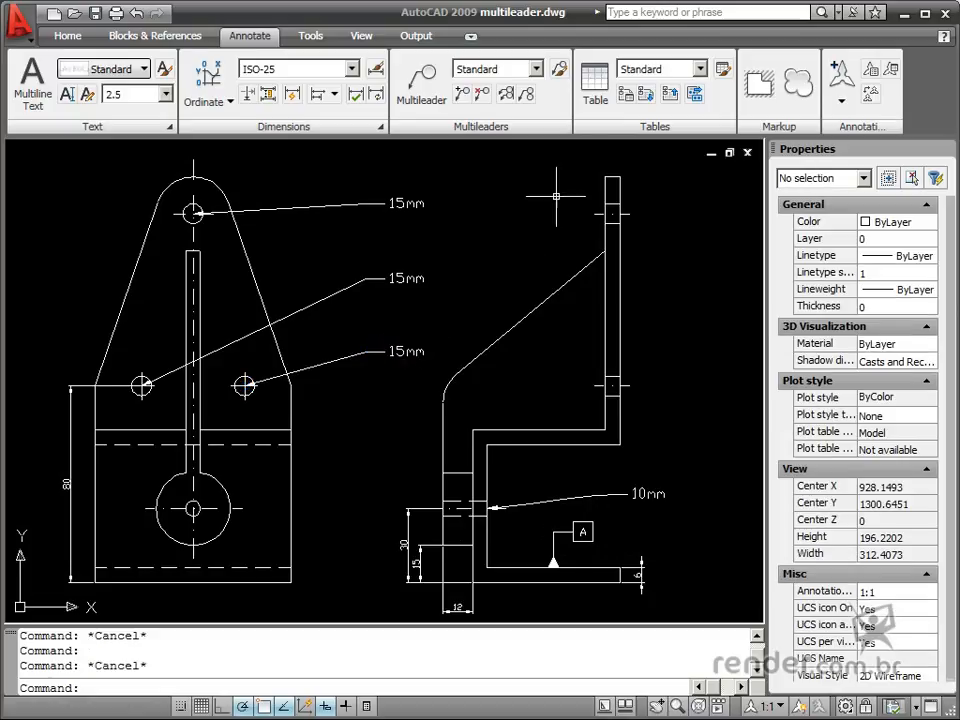
Create a new multileader style named 1, based on Standard, and open its settings for editing
{"action": "left_click", "coordinate": [559, 70]}
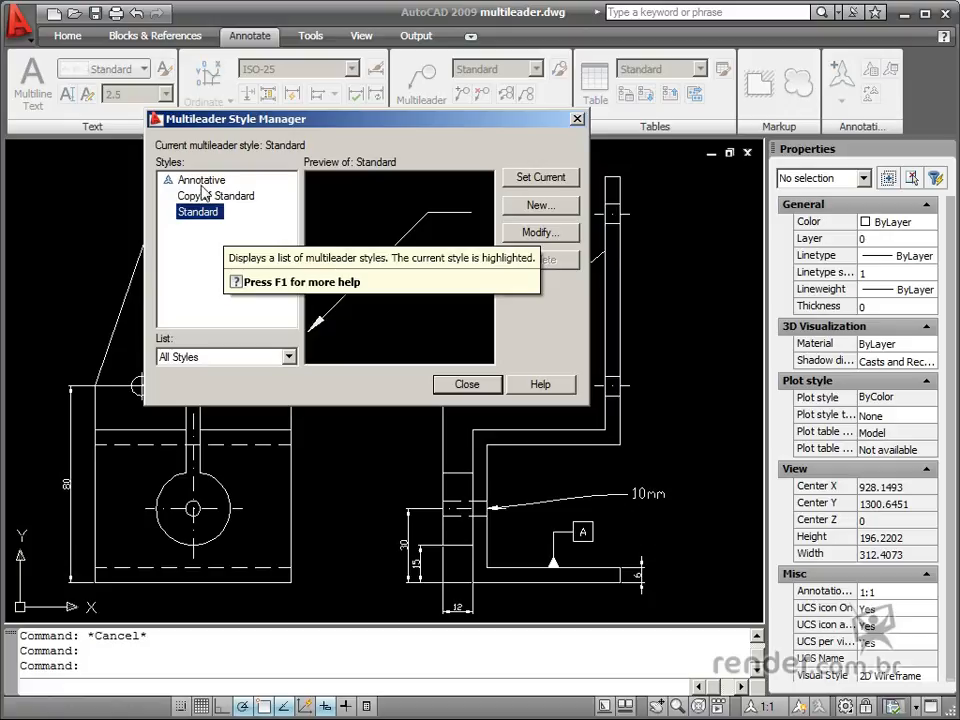
{"action": "left_click", "coordinate": [537, 206]}
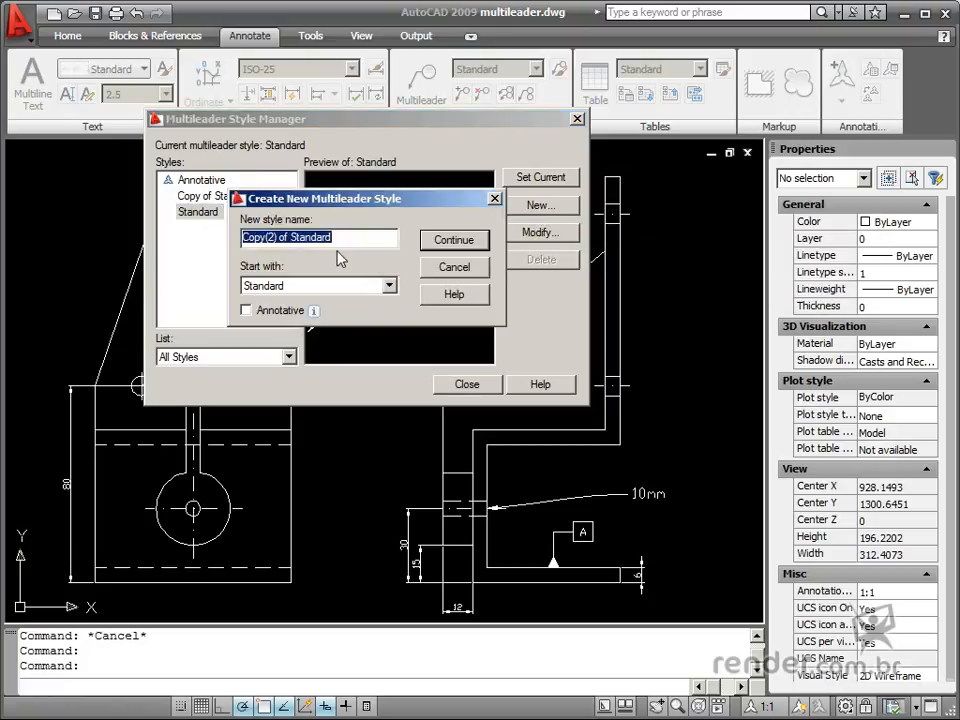
{"action": "type", "text": "1"}
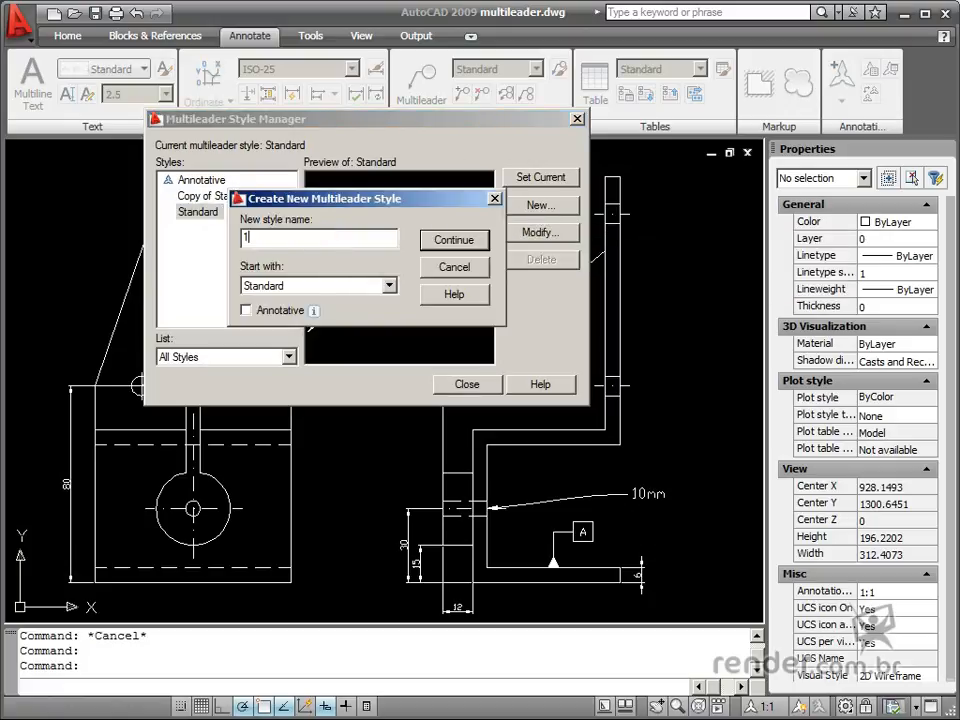
{"action": "left_click", "coordinate": [462, 241]}
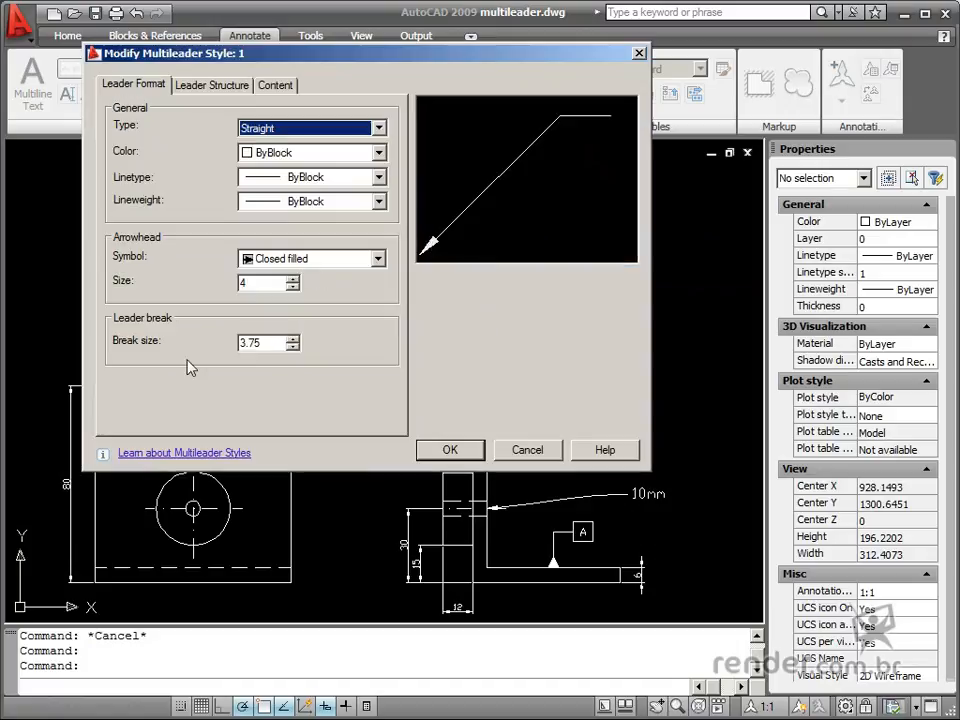
{"action": "left_click_drag", "start_coordinate": [370, 62], "coordinate": [459, 133]}
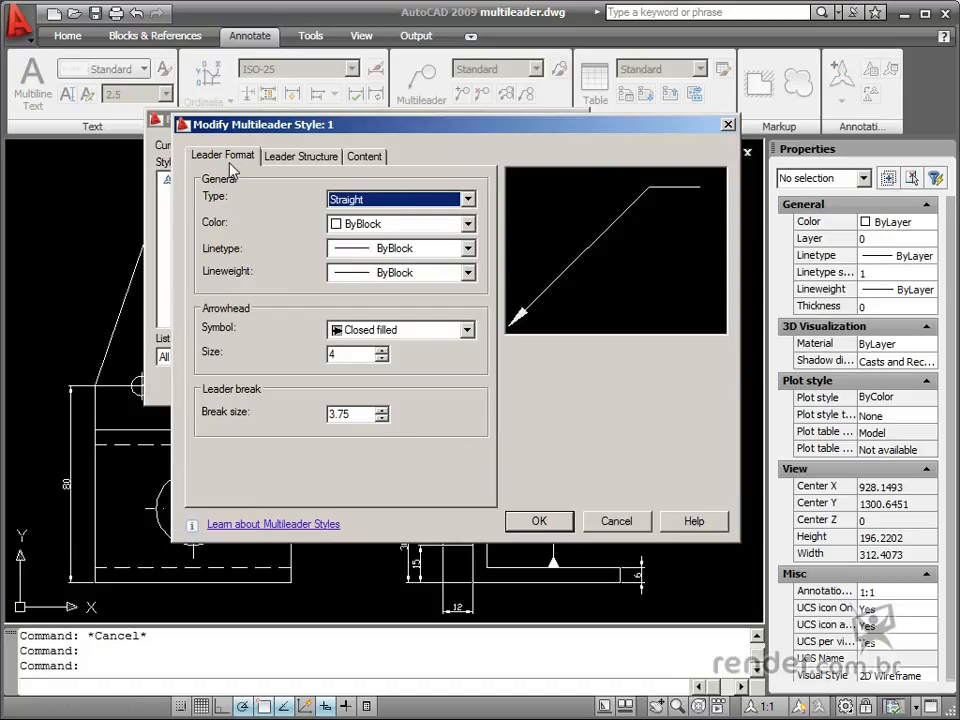
Preview the Spline leader type for multileader style 1, and return the type to Straight
{"action": "left_click", "coordinate": [455, 199]}
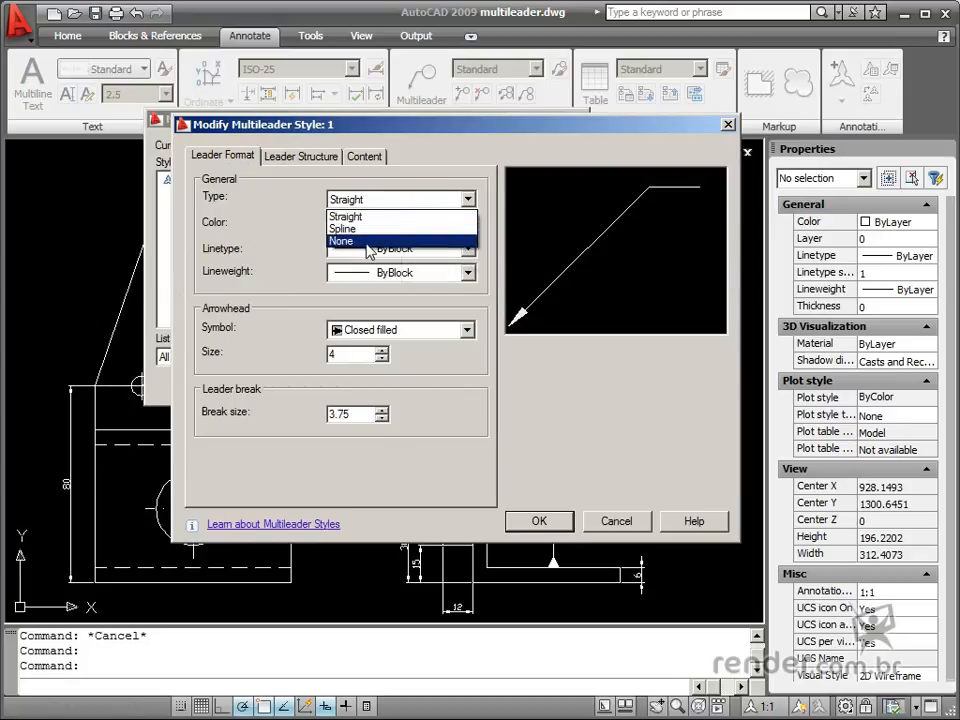
{"action": "left_click", "coordinate": [368, 229]}
{"action": "left_click", "coordinate": [383, 205]}
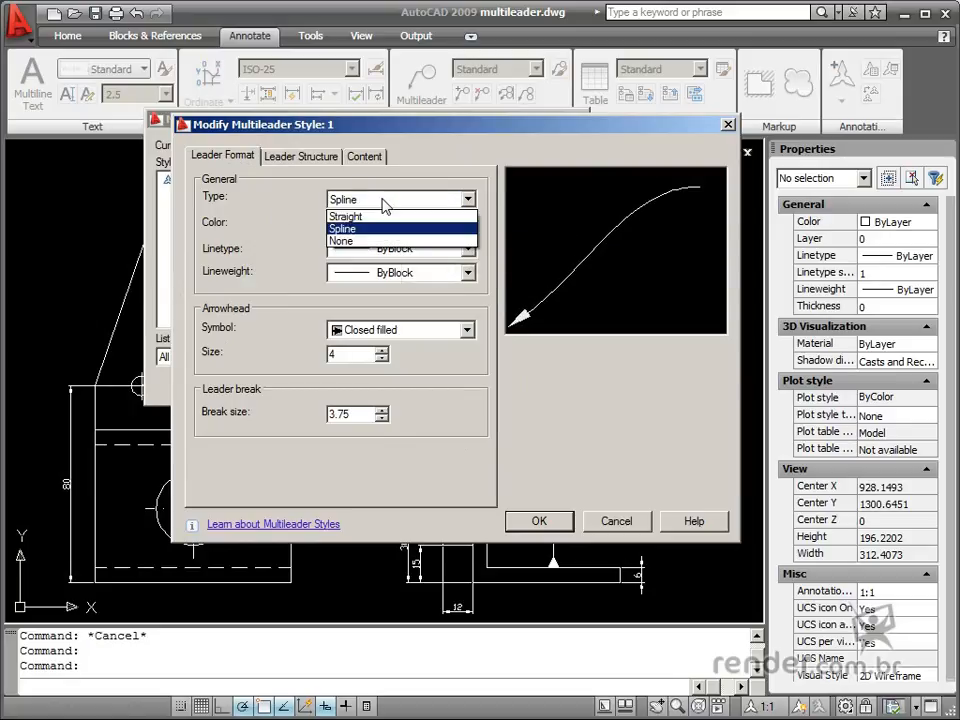
{"action": "left_click", "coordinate": [360, 216]}
Review the arrowhead symbols of multileader style 1, keeping Closed filled, and examine its leader structure settings
{"action": "left_click", "coordinate": [394, 330]}
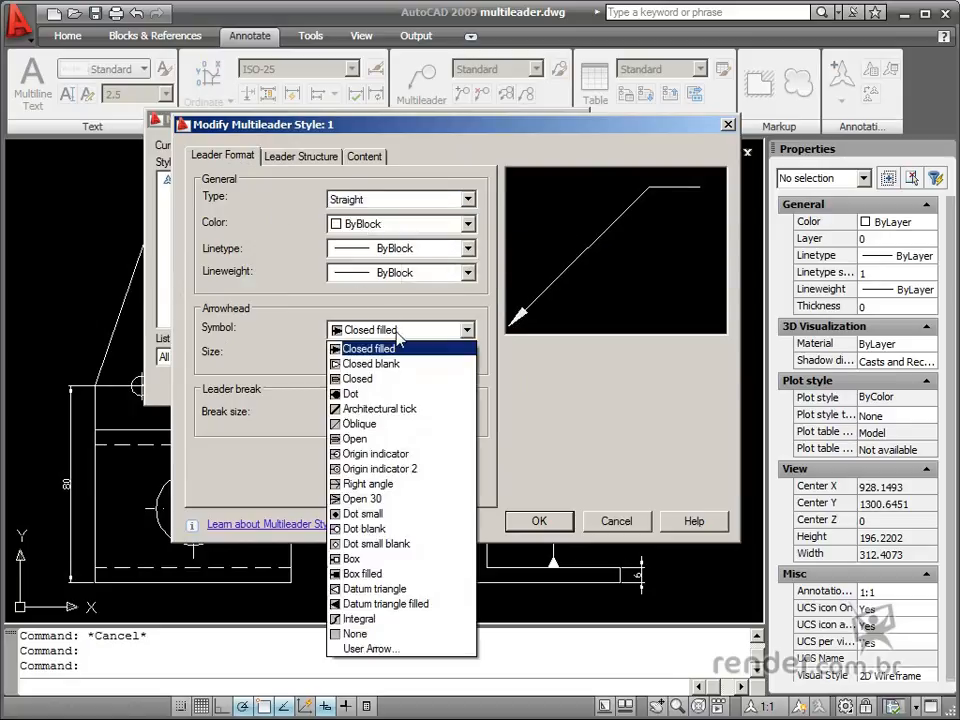
{"action": "left_click", "coordinate": [430, 349]}
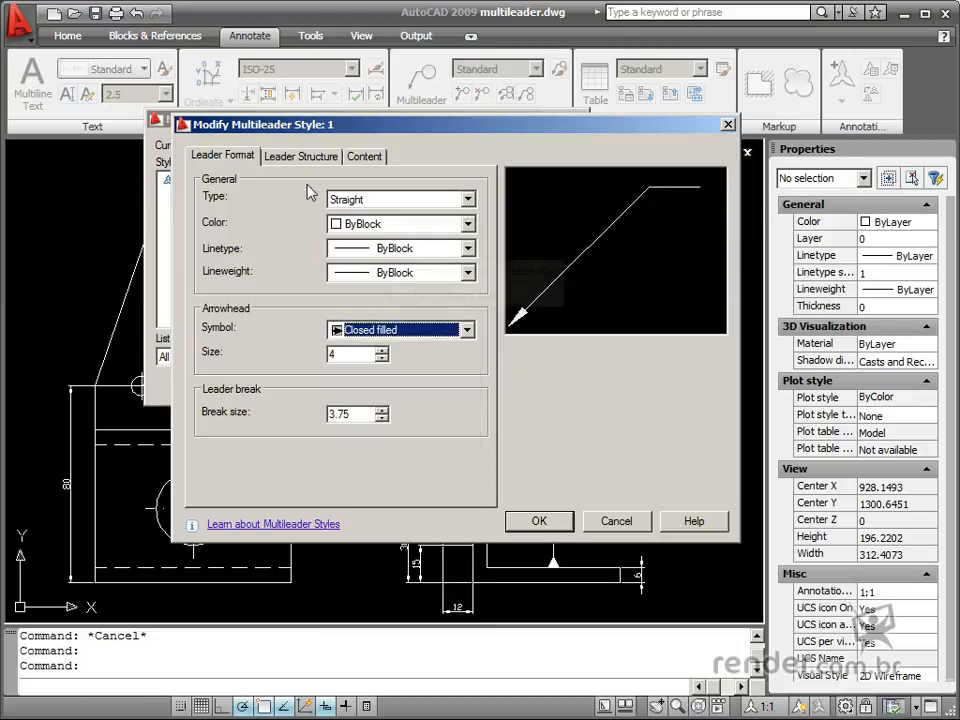
{"action": "left_click", "coordinate": [316, 160]}
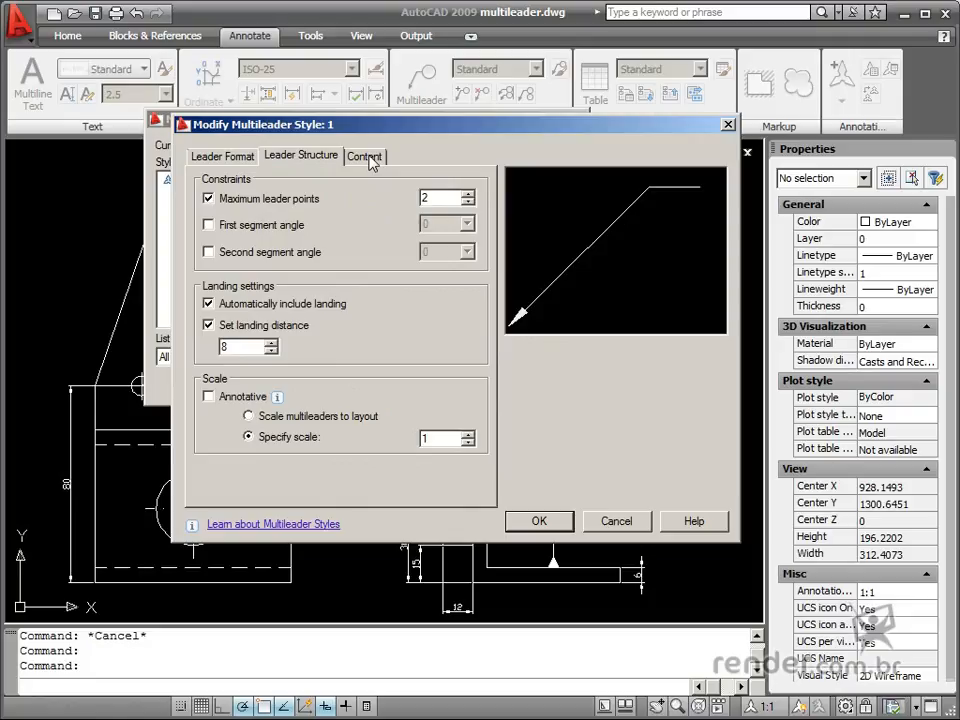
Try the Annotative scale option for multileader style 1, and turn it off again
{"action": "left_click", "coordinate": [209, 397]}
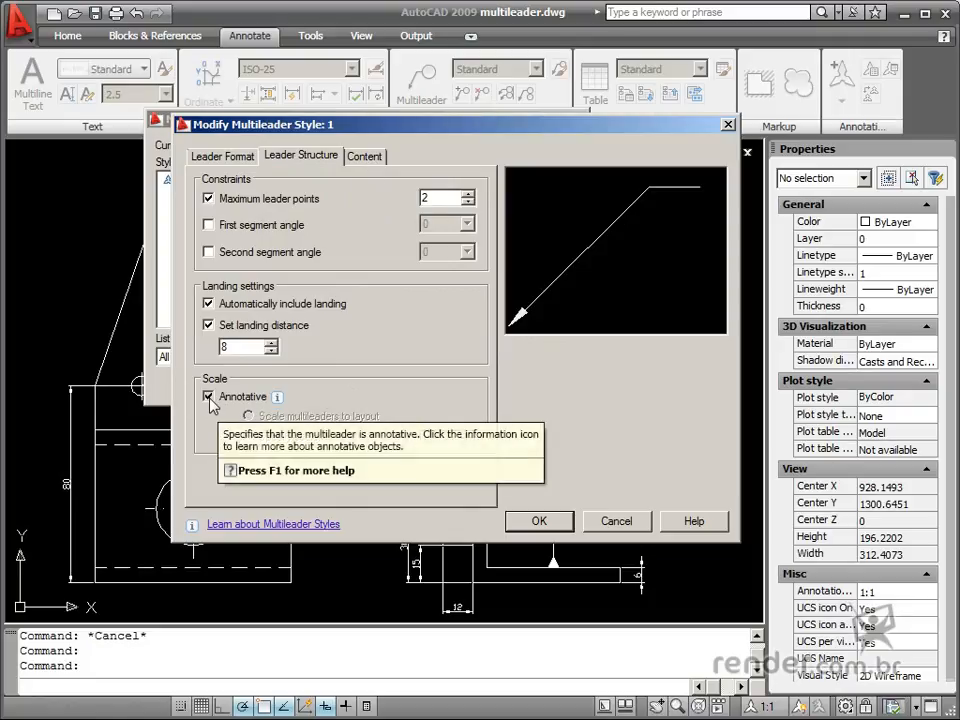
{"action": "left_click", "coordinate": [209, 397]}
Set the content of multileader style 1 to the Block multileader type instead of Mtext
{"action": "left_click", "coordinate": [376, 158]}
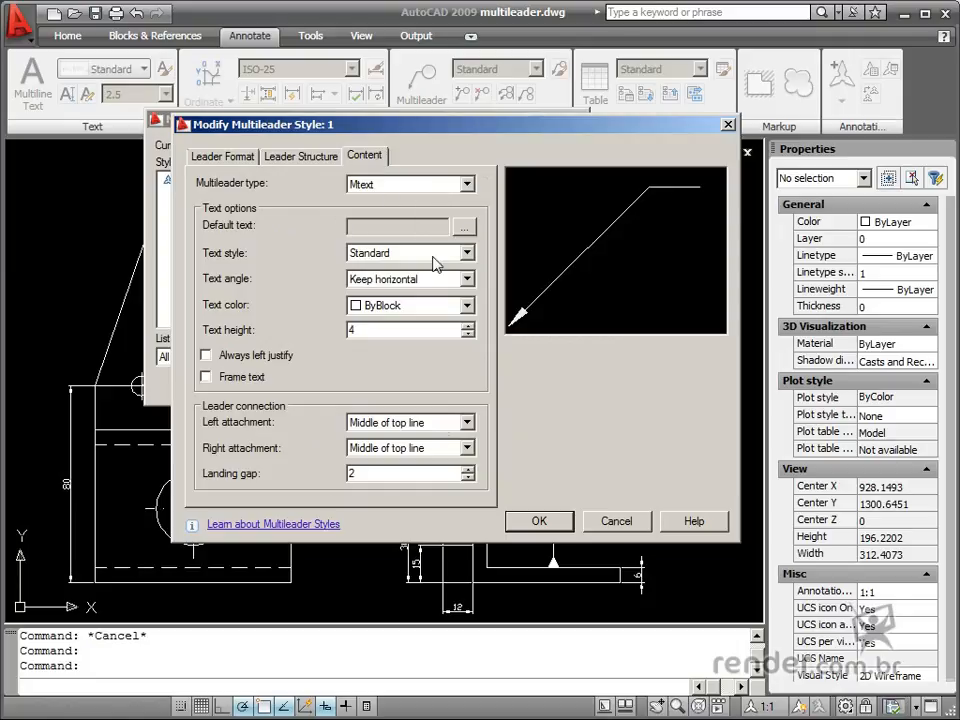
{"action": "left_click", "coordinate": [425, 184]}
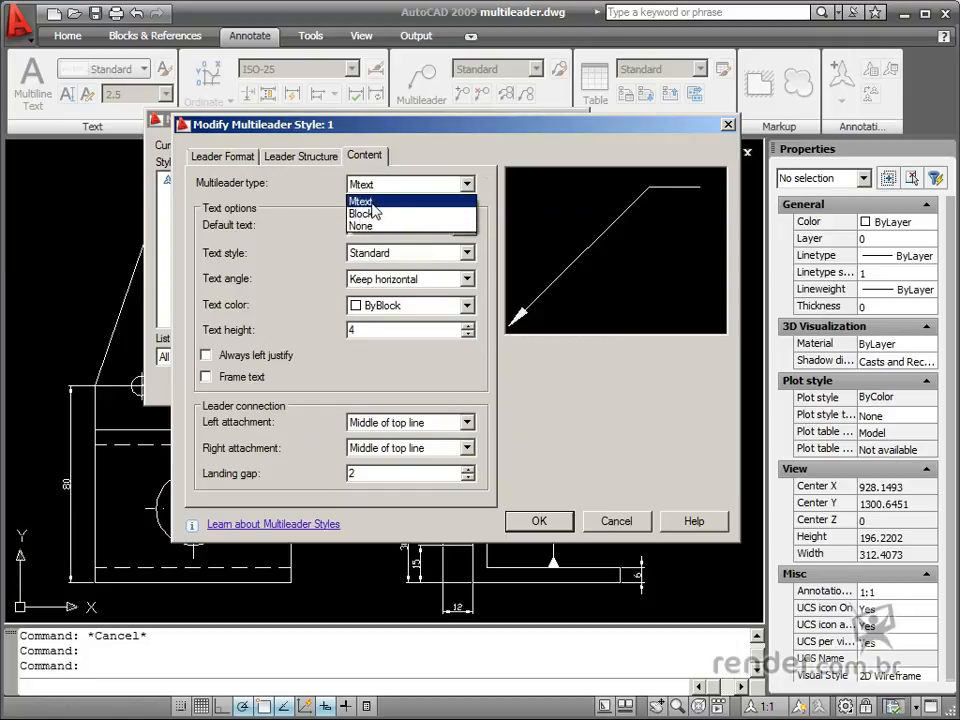
{"action": "left_click", "coordinate": [360, 201]}
{"action": "left_click", "coordinate": [389, 187]}
{"action": "left_click", "coordinate": [364, 222]}
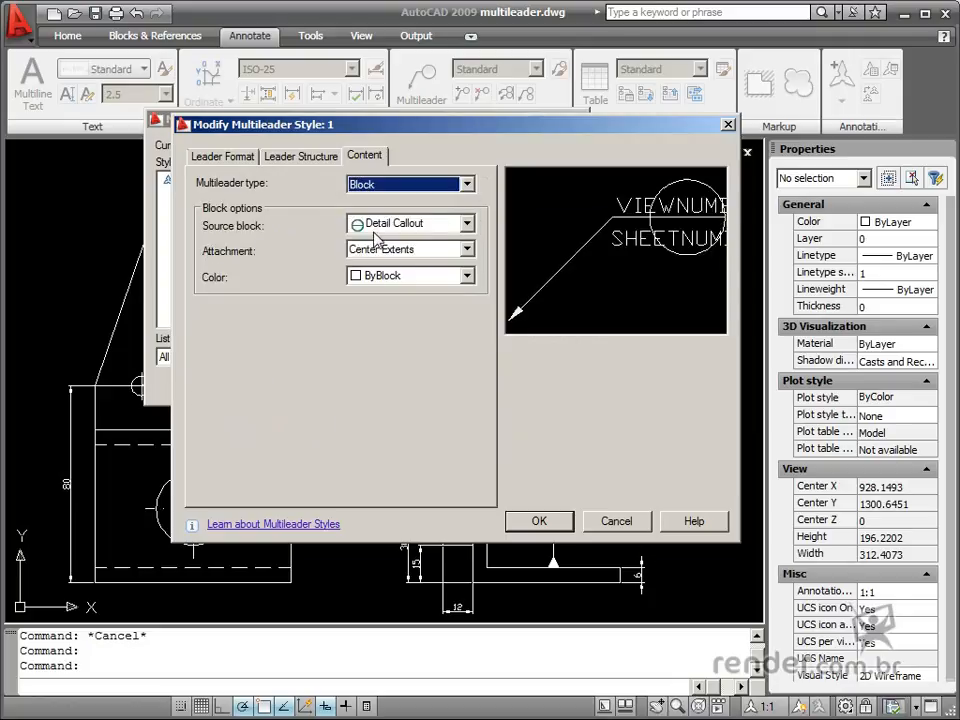
Review the available source blocks for multileader style 1 and choose Circle as its source block
{"action": "left_click", "coordinate": [432, 224]}
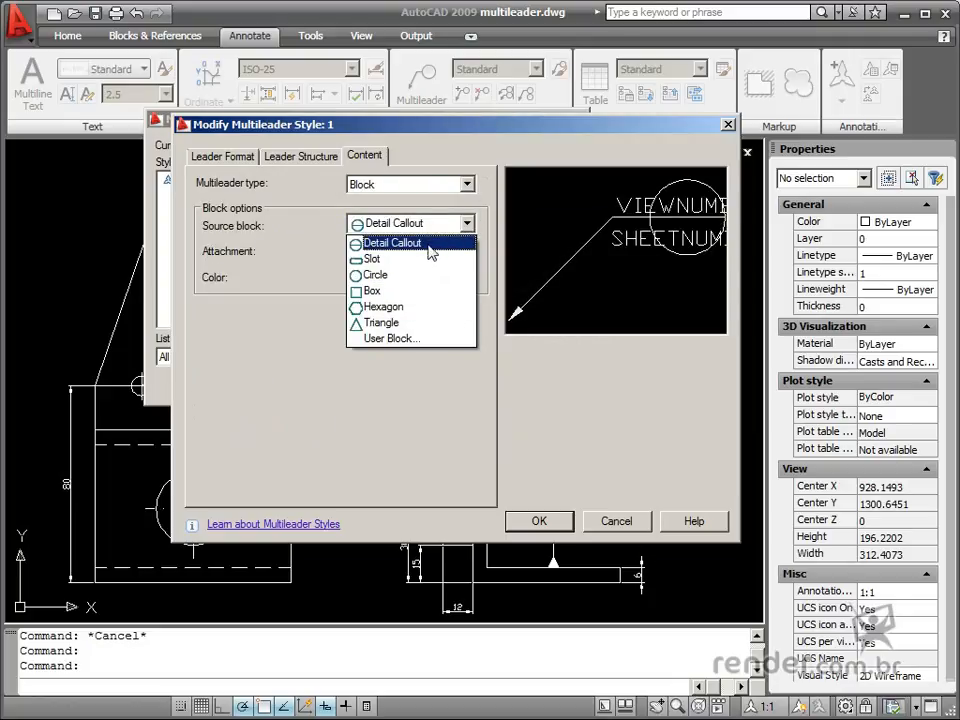
{"action": "left_click", "coordinate": [493, 253]}
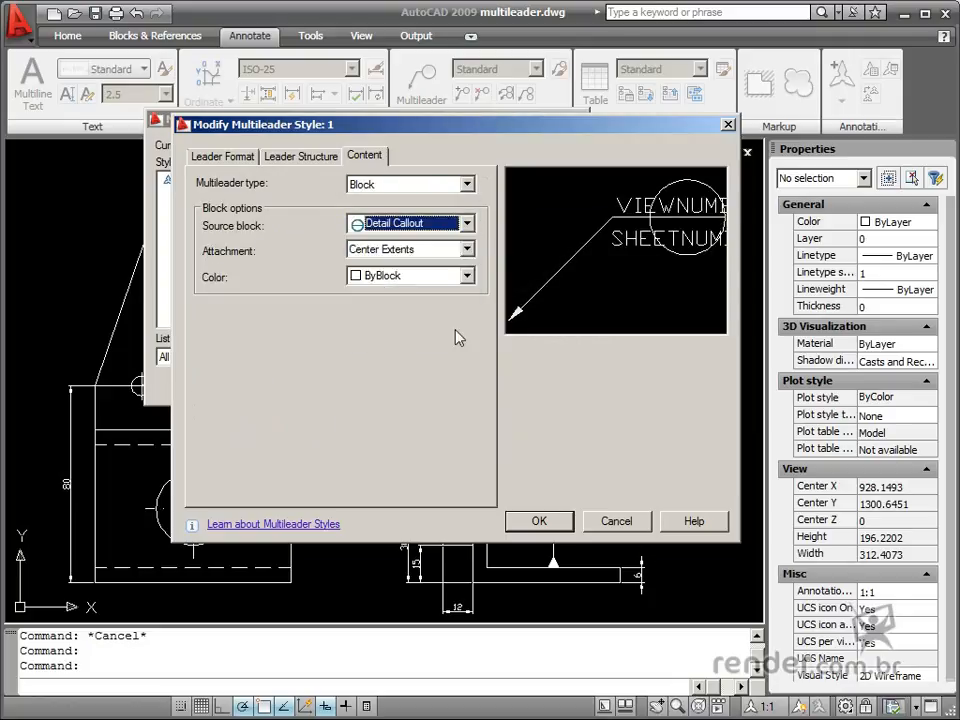
{"action": "left_click", "coordinate": [415, 223]}
{"action": "left_click", "coordinate": [388, 275]}
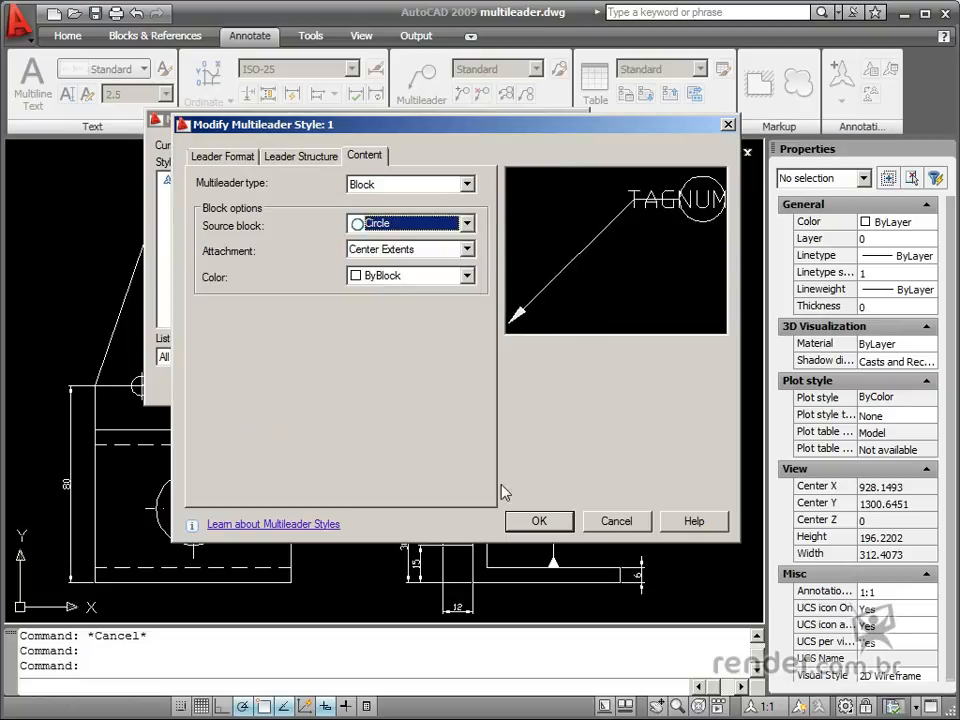
Save multileader style 1 and close the style manager, checking the list of available multileader styles while keeping 1 current
{"action": "left_click", "coordinate": [539, 521]}
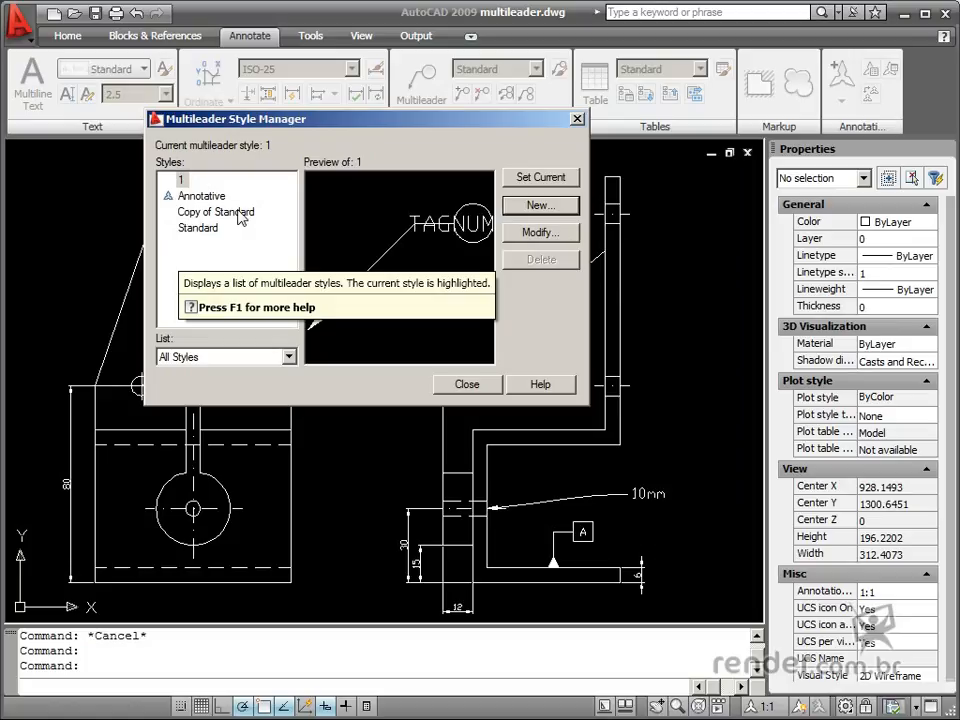
{"action": "left_click", "coordinate": [577, 120]}
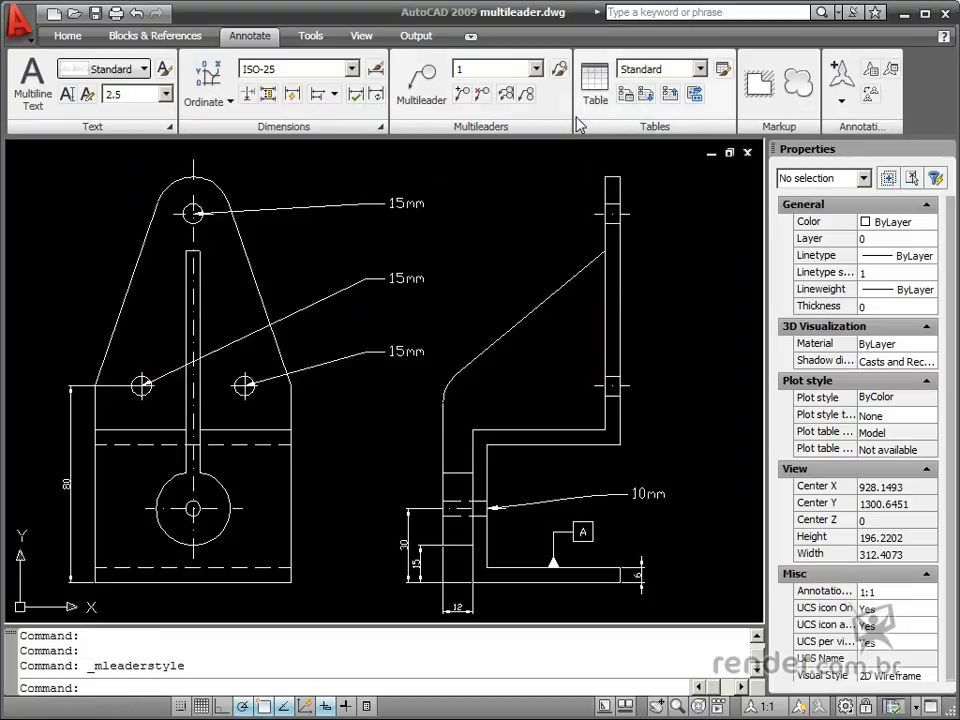
{"action": "left_click", "coordinate": [537, 69]}
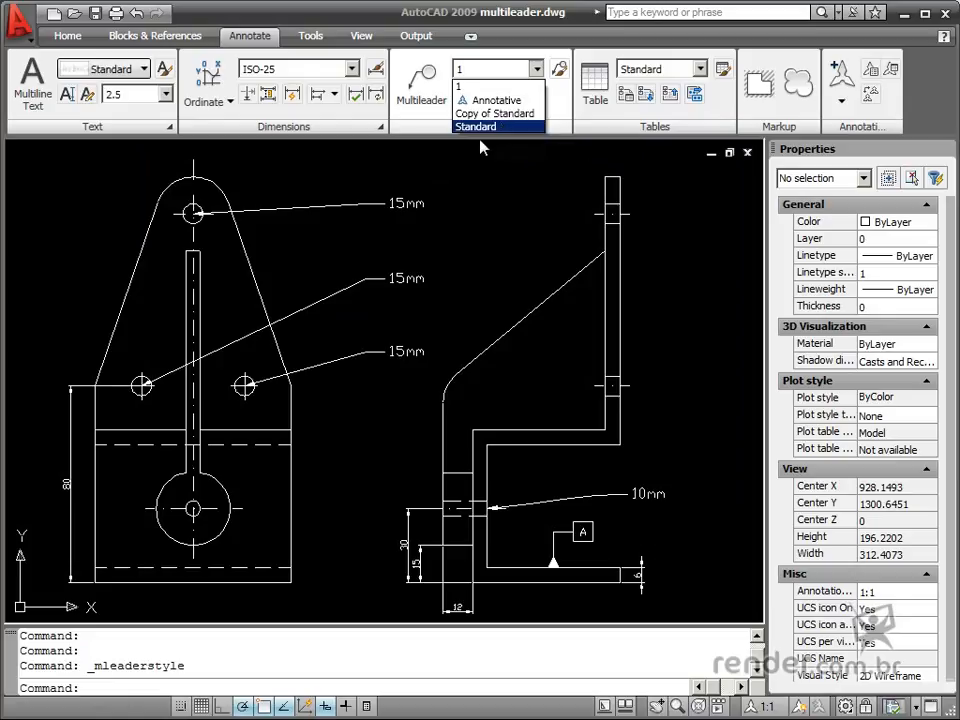
{"action": "left_click", "coordinate": [425, 134]}
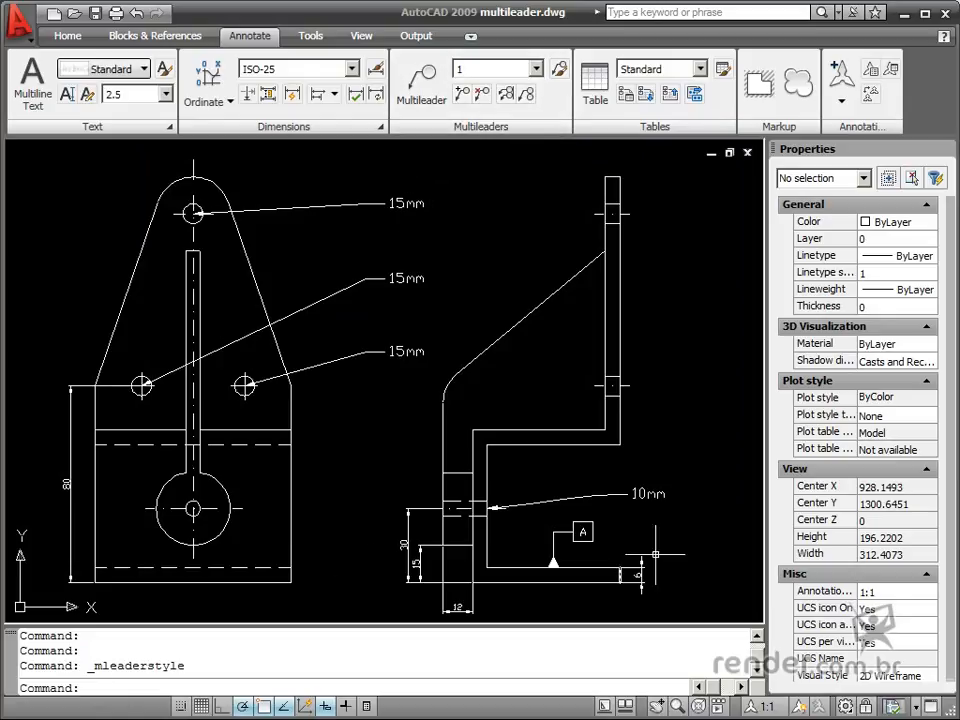